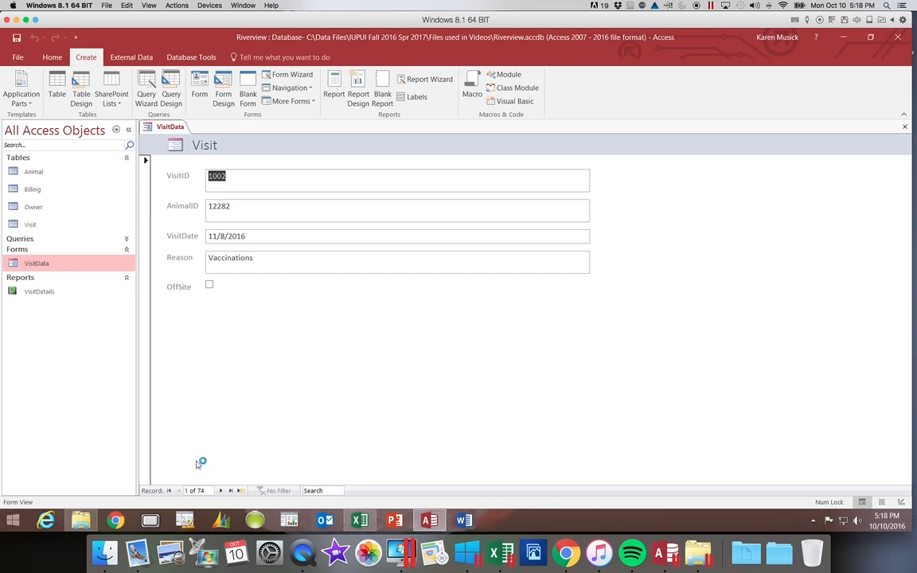
click(22, 60)
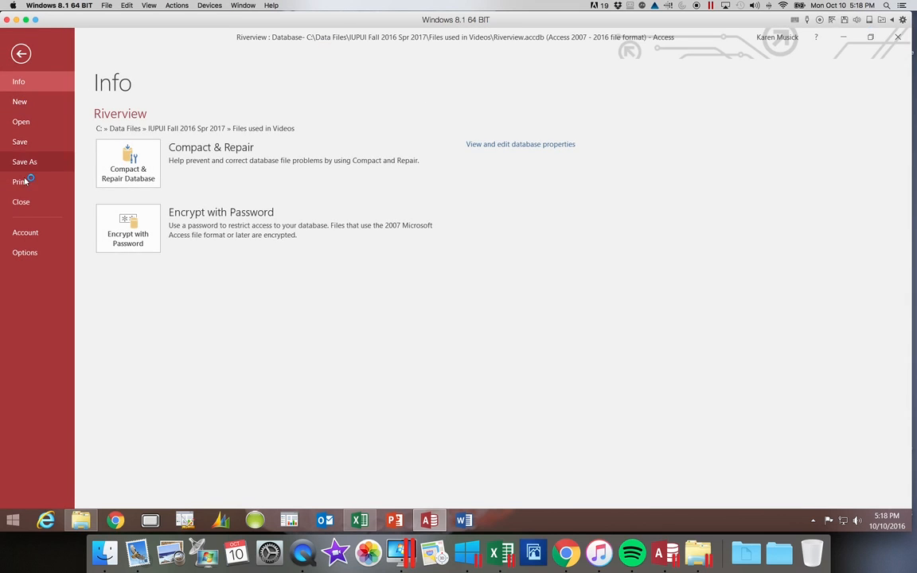
click(22, 183)
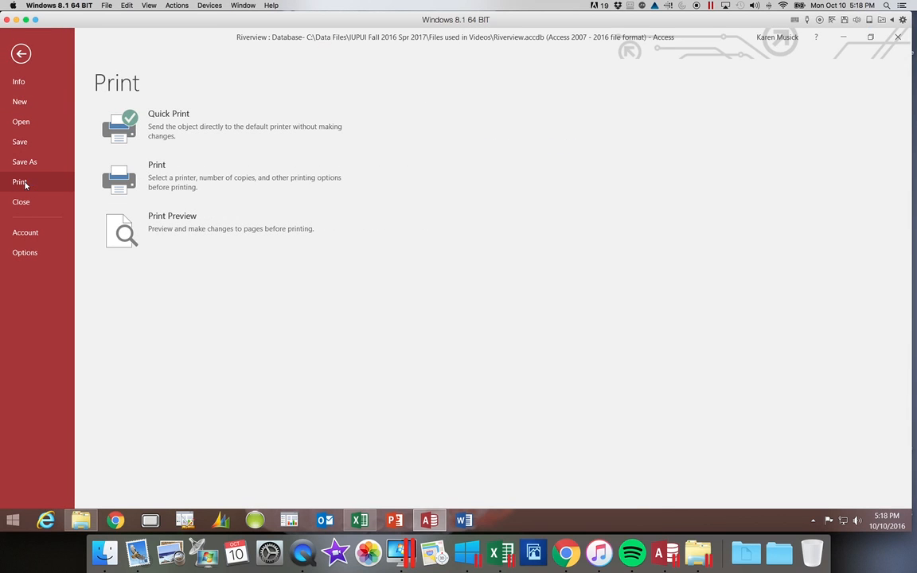
click(120, 243)
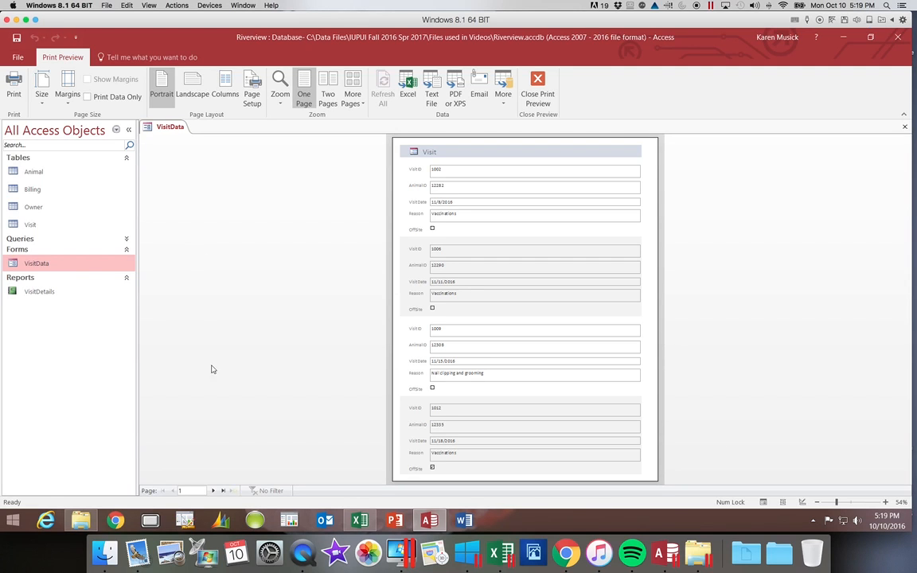
click(223, 490)
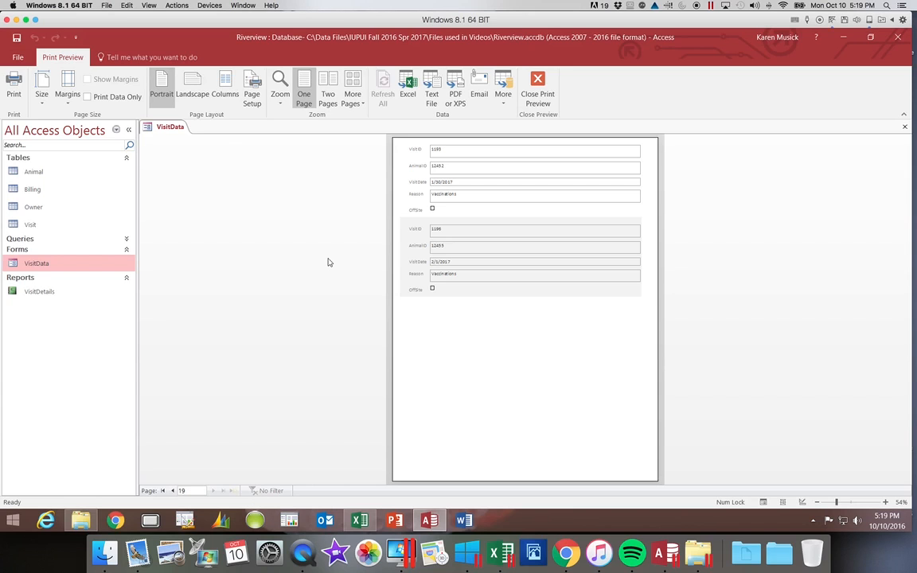
click(538, 86)
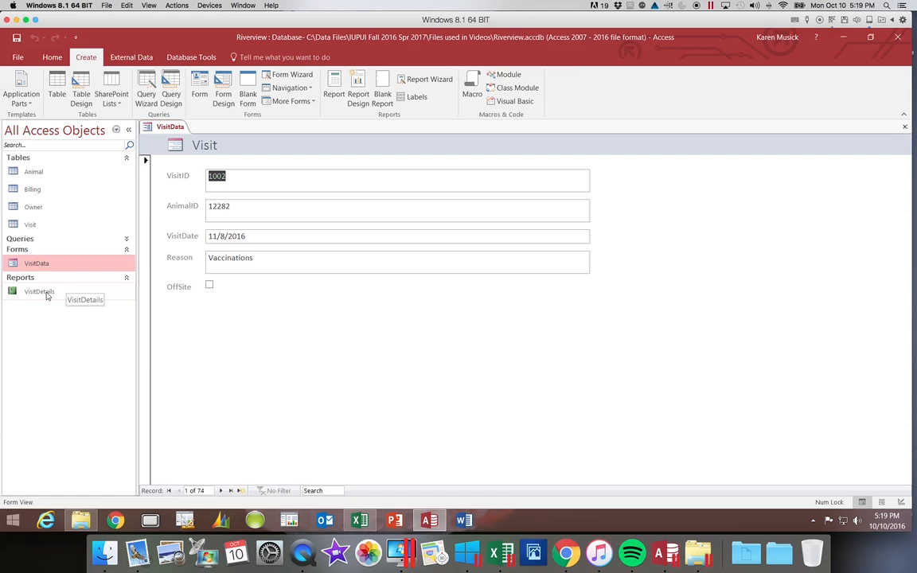
Open the VisitDetails report in Print Preview.
double_click(47, 294)
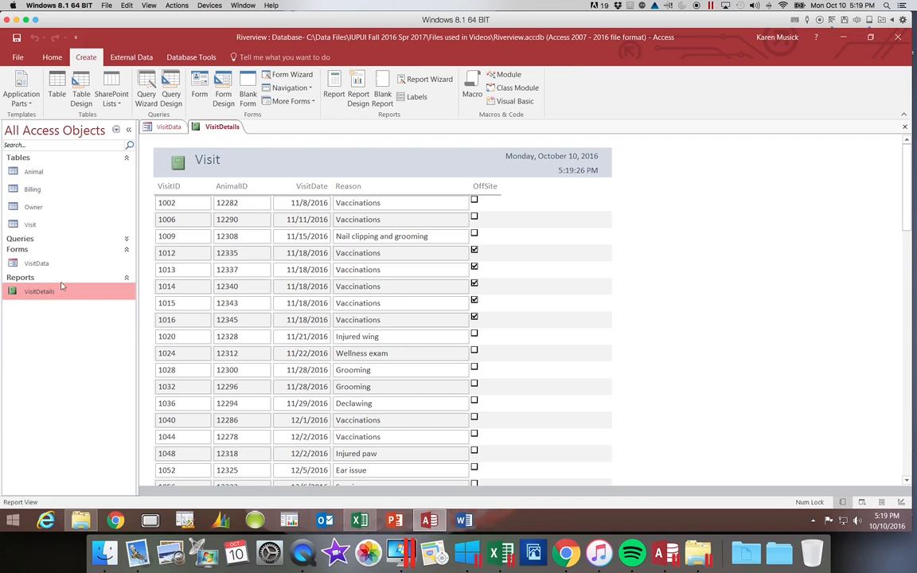
click(51, 57)
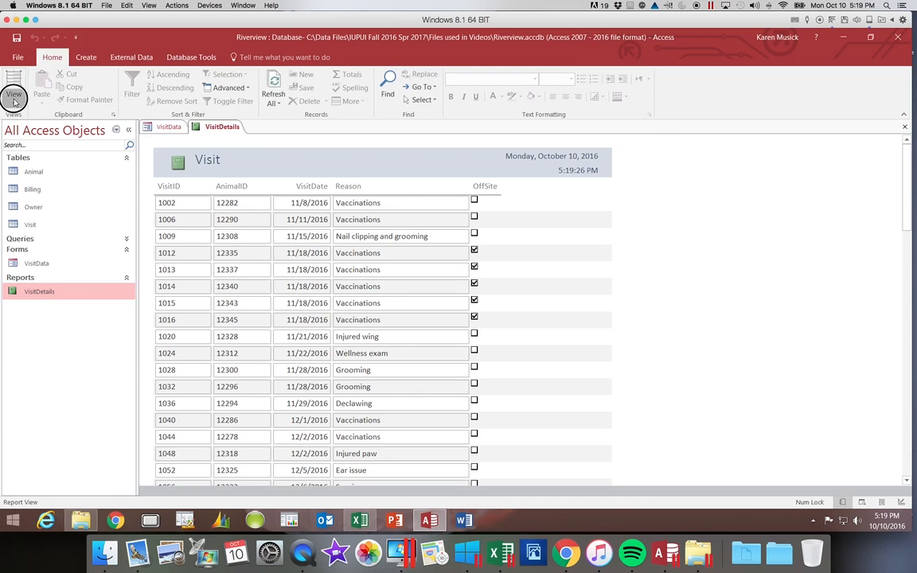
click(14, 96)
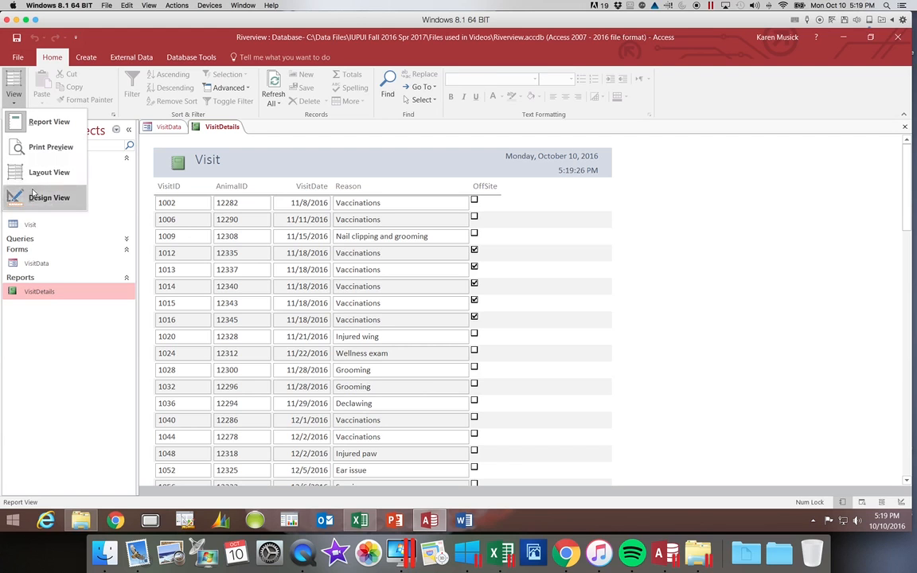
click(33, 147)
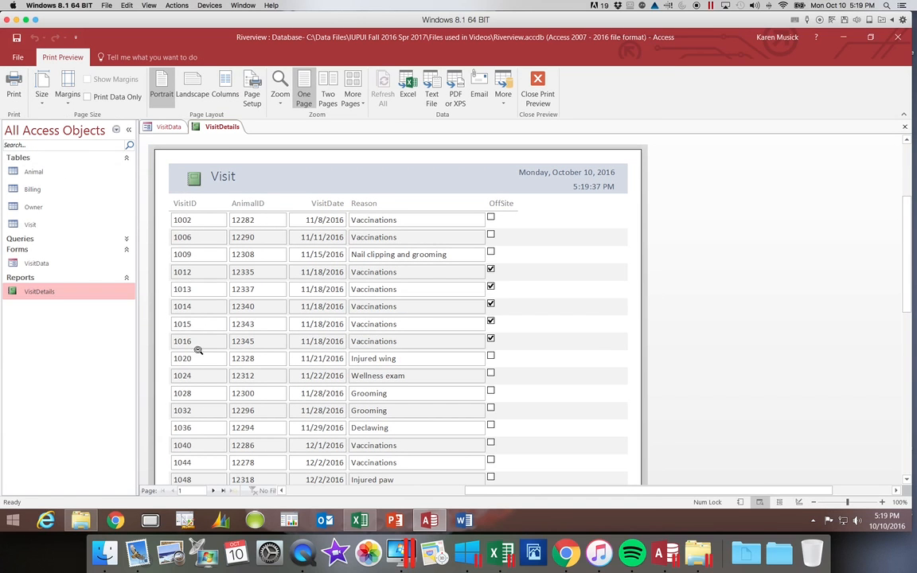
Go to the report's last page, then close the report and the VisitData form.
click(221, 489)
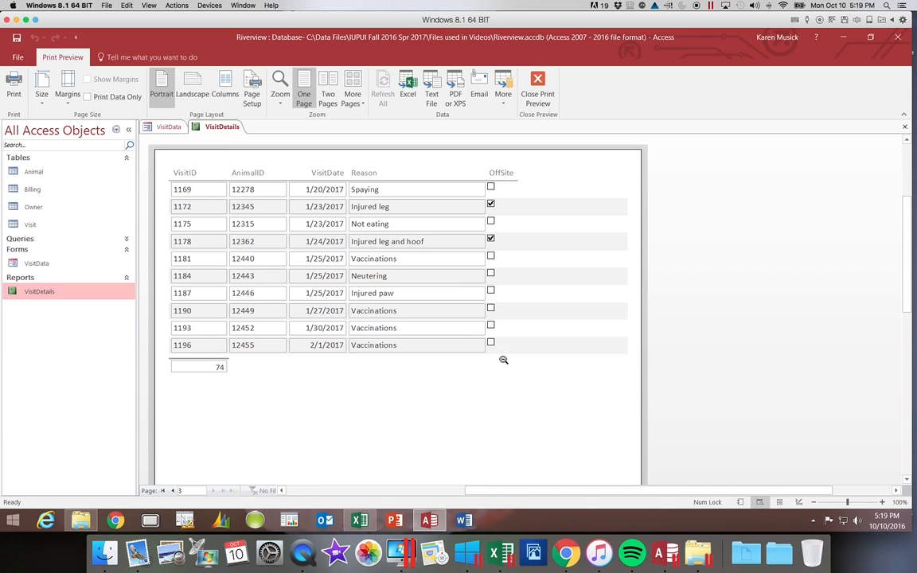
click(904, 127)
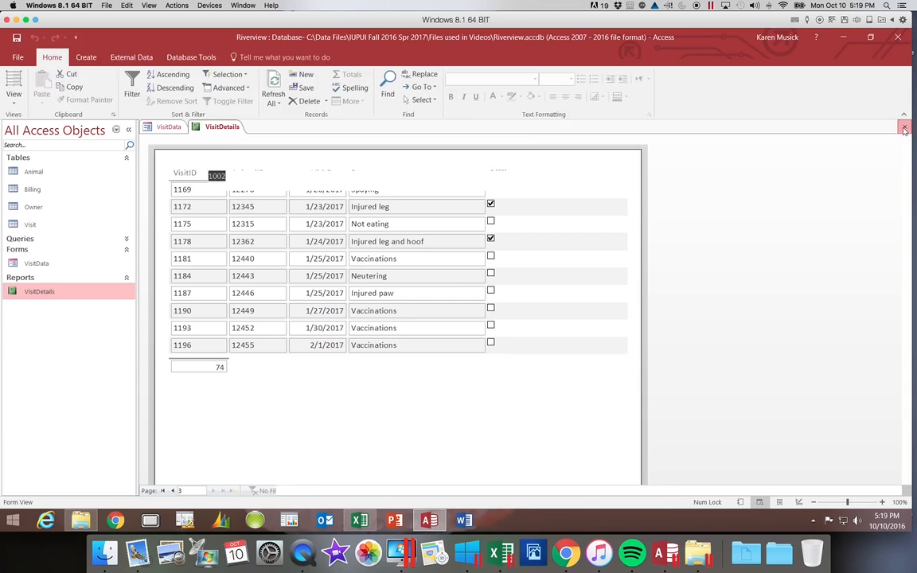
click(904, 129)
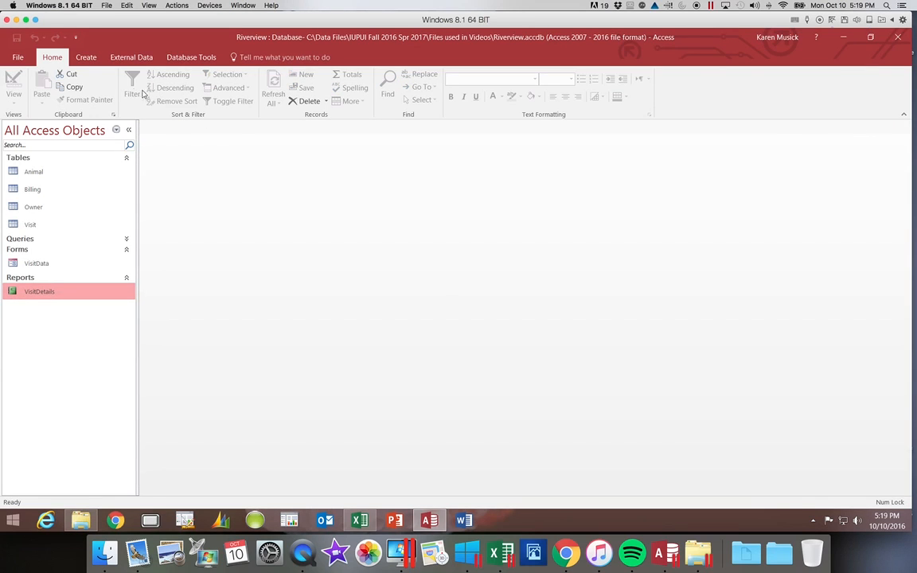
Start the Form Wizard from the Create tab and base it on Table: Owner.
click(92, 59)
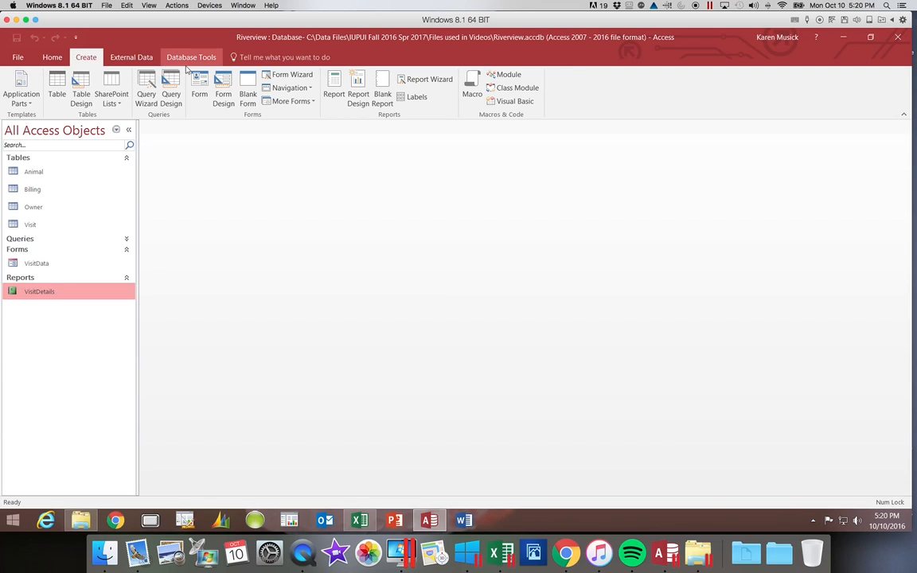
click(287, 74)
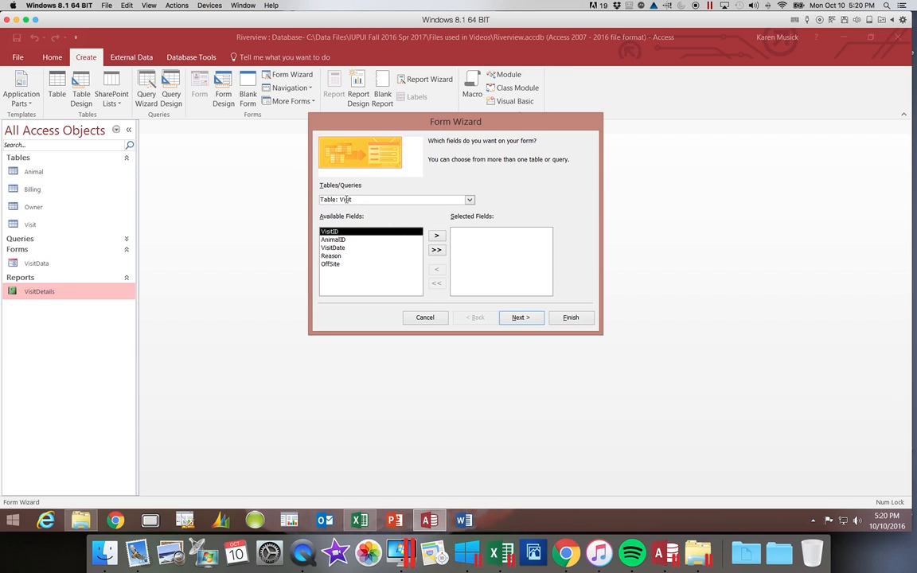
click(468, 203)
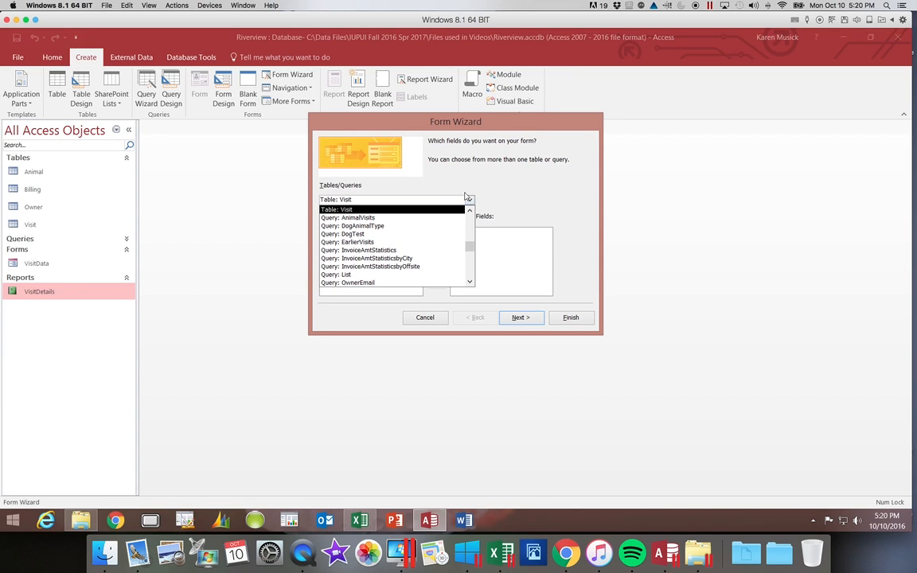
click(469, 247)
drag(470, 247, 469, 213)
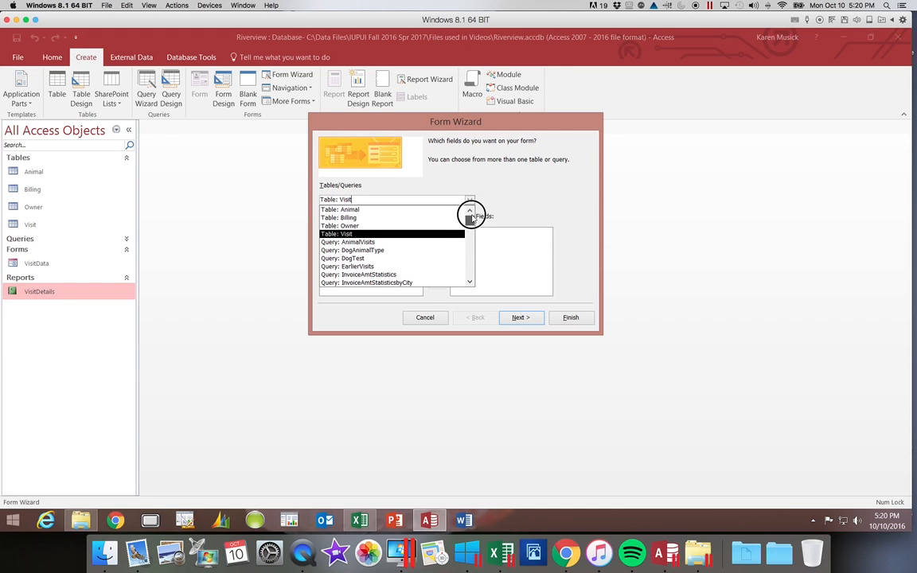
click(408, 226)
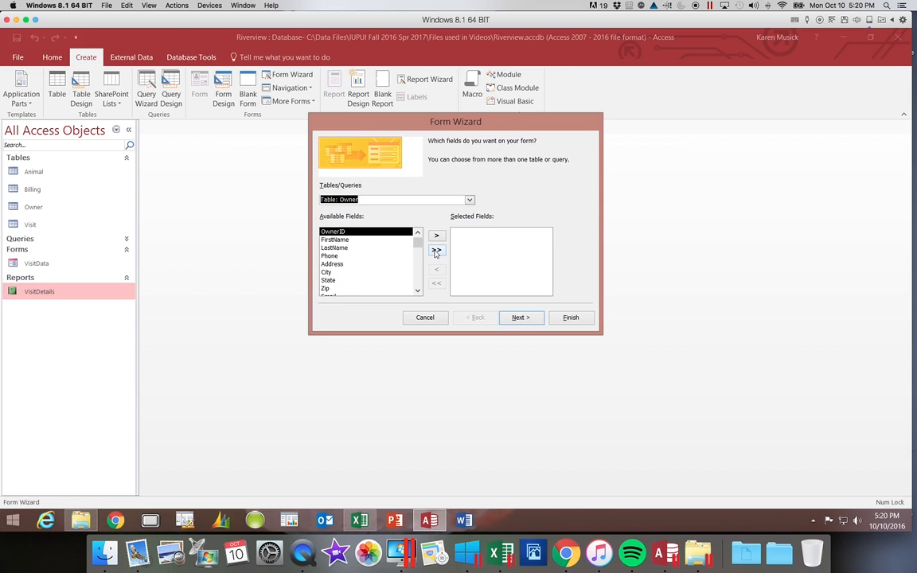
Add all Owner fields, moving Phone to the end after Email, and continue to layout.
click(437, 250)
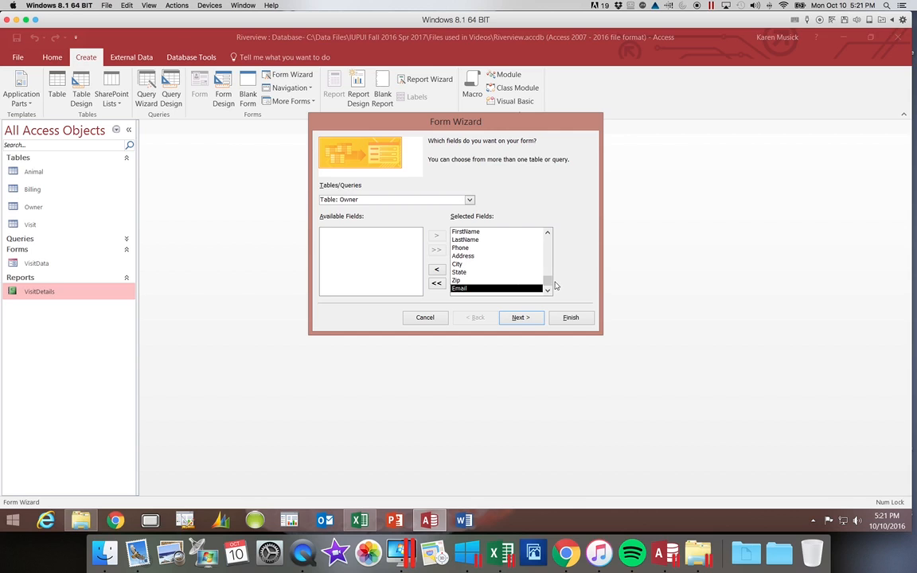
mouse_move(548, 282)
mouse_down()
mouse_move(546, 239)
mouse_move(544, 291)
mouse_up()
click(453, 247)
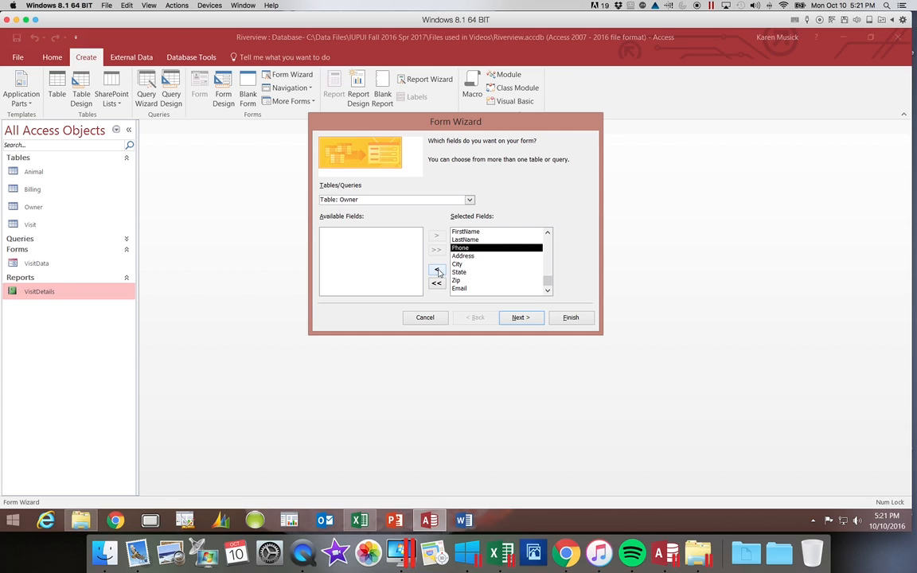
click(436, 270)
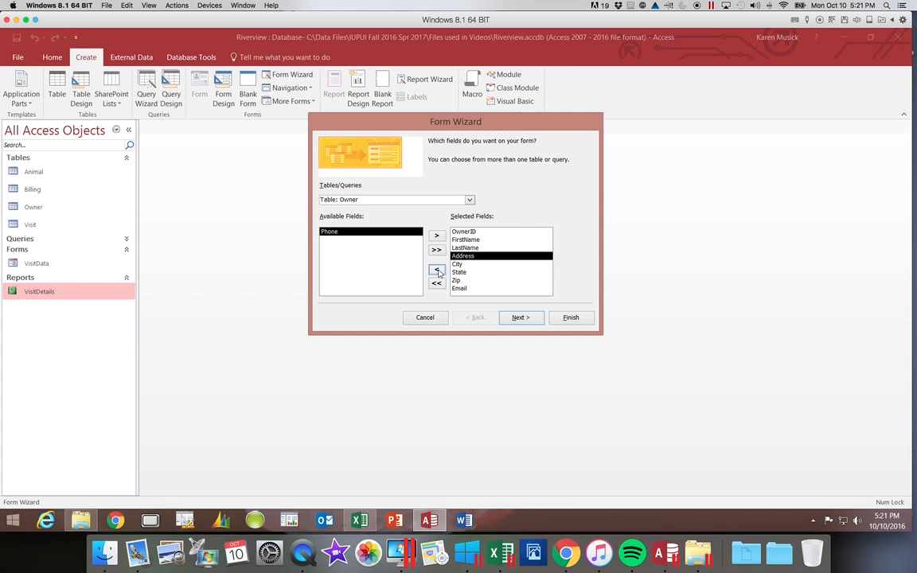
click(458, 288)
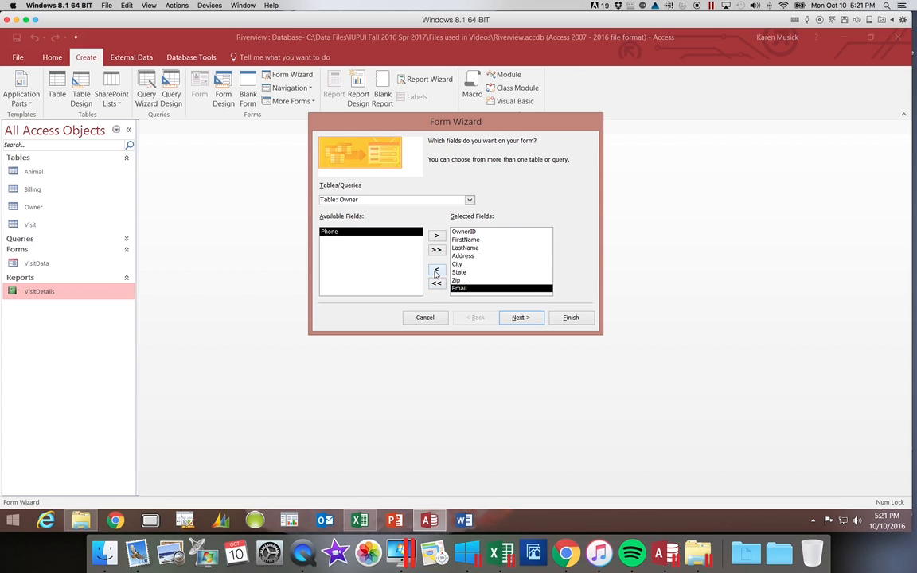
click(439, 237)
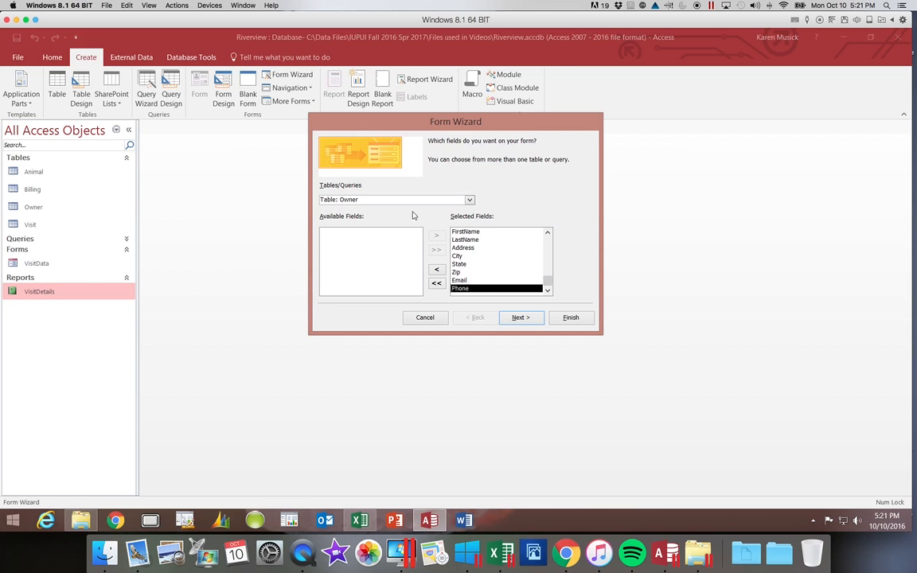
click(521, 318)
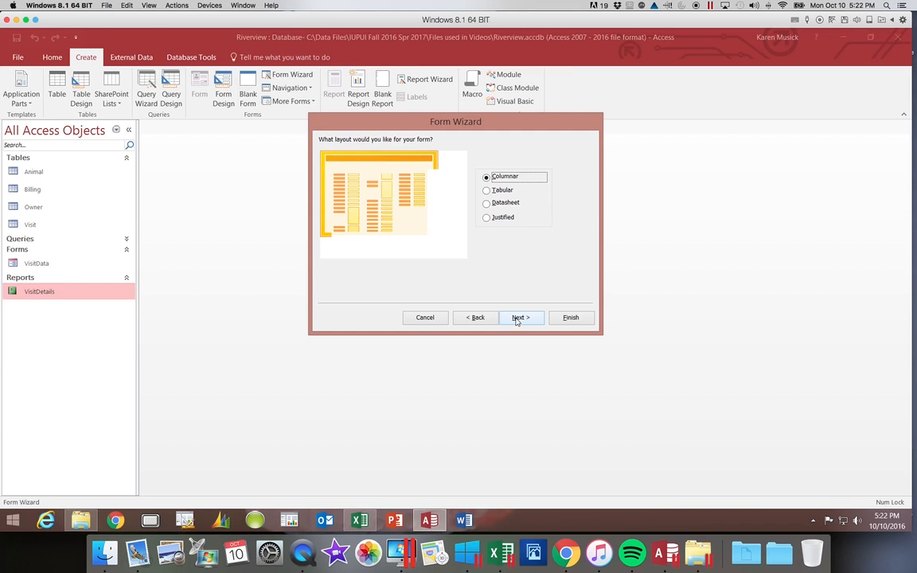
Preview the Tabular, Datasheet and Justified layouts, then keep Columnar and go on.
click(489, 190)
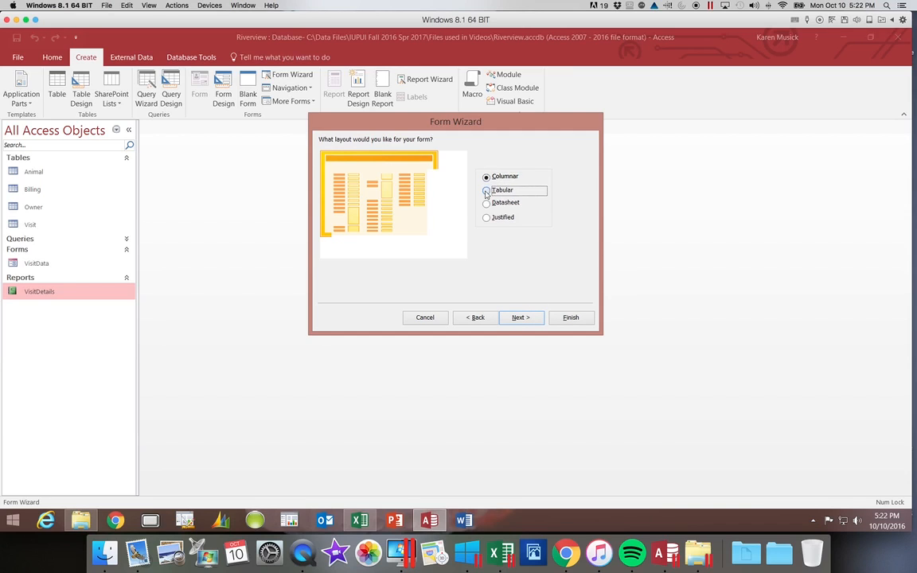
click(487, 203)
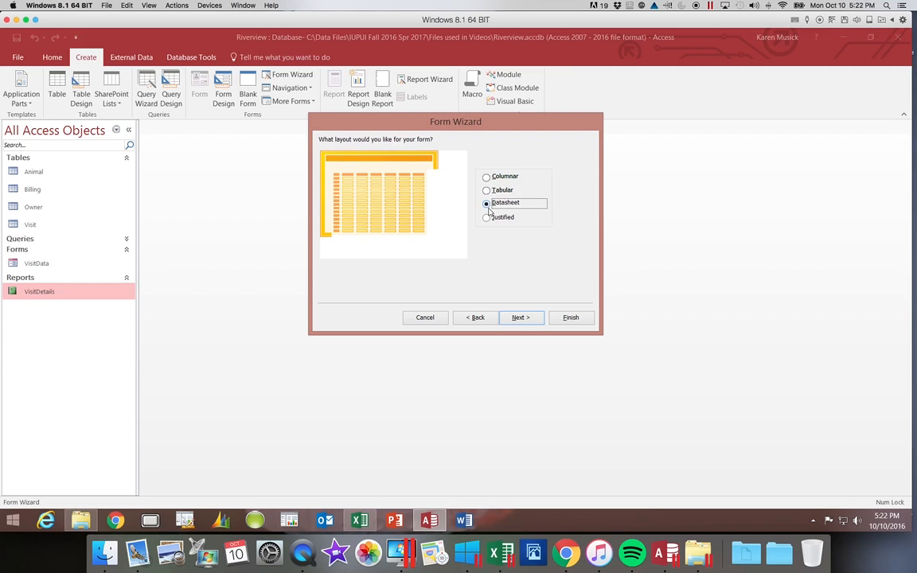
click(486, 220)
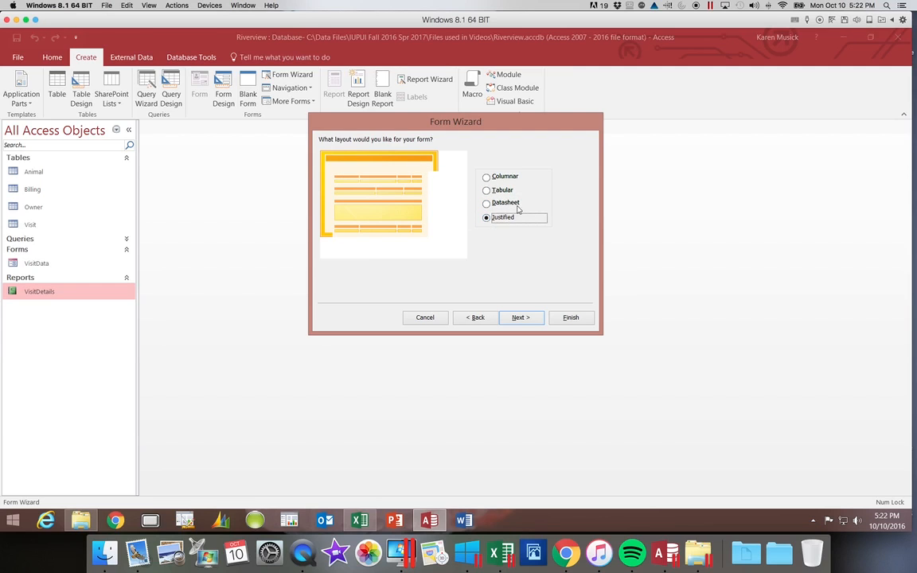
click(487, 178)
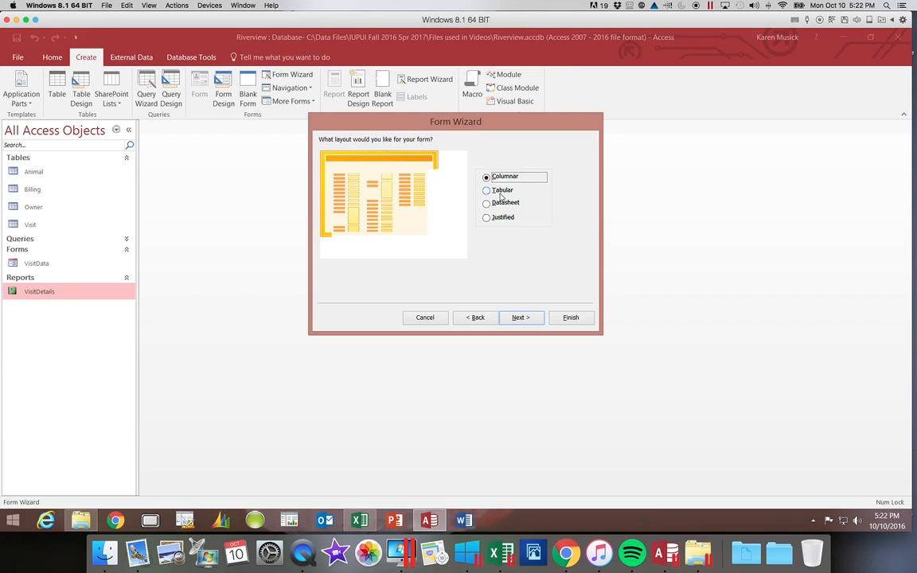
click(522, 318)
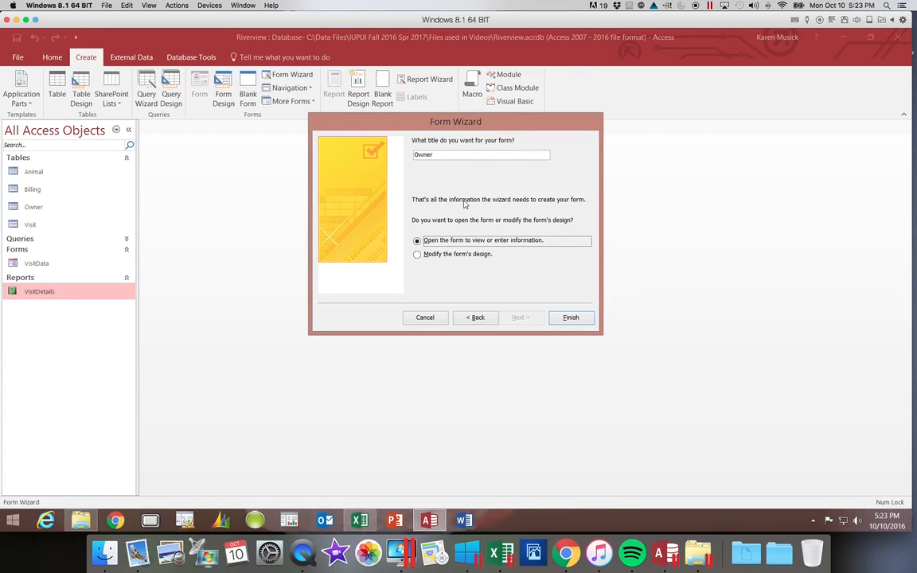
Rename the form title to OwnerData and finish the wizard.
click(438, 153)
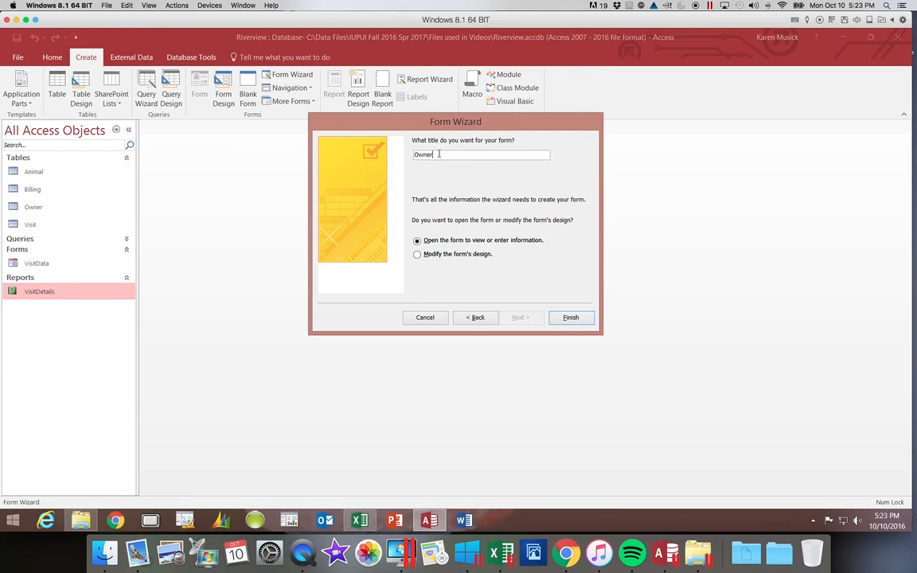
text(Data)
click(570, 318)
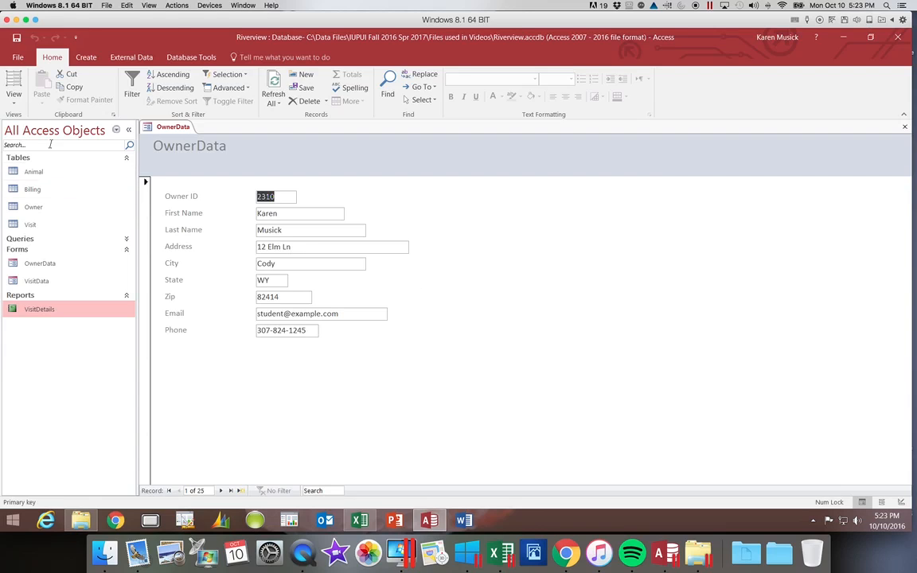
Switch the OwnerData form from Form view to Layout view.
click(14, 98)
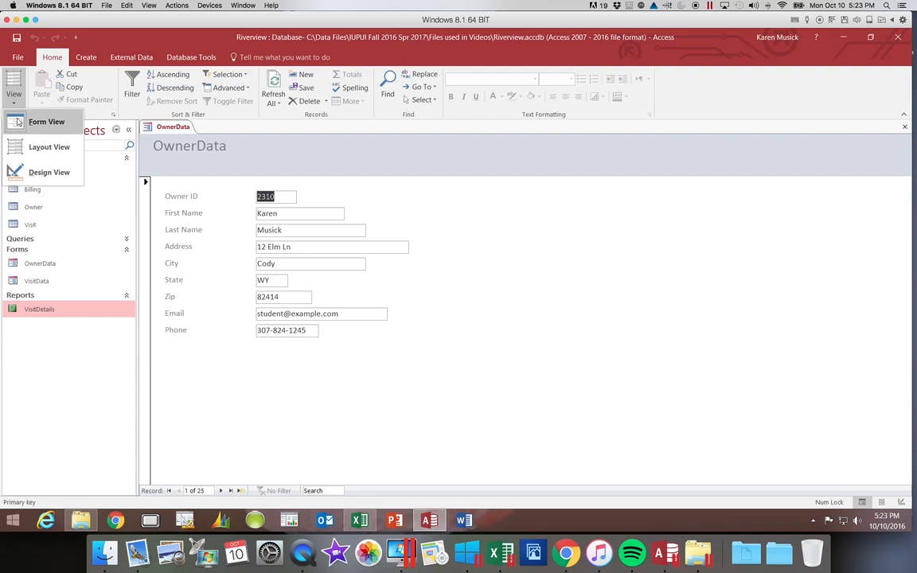
click(17, 122)
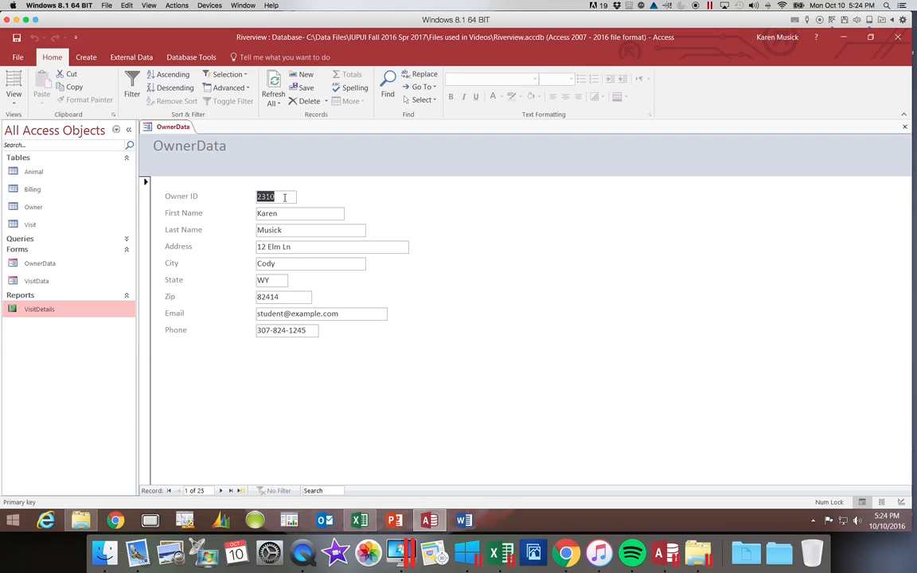
click(17, 102)
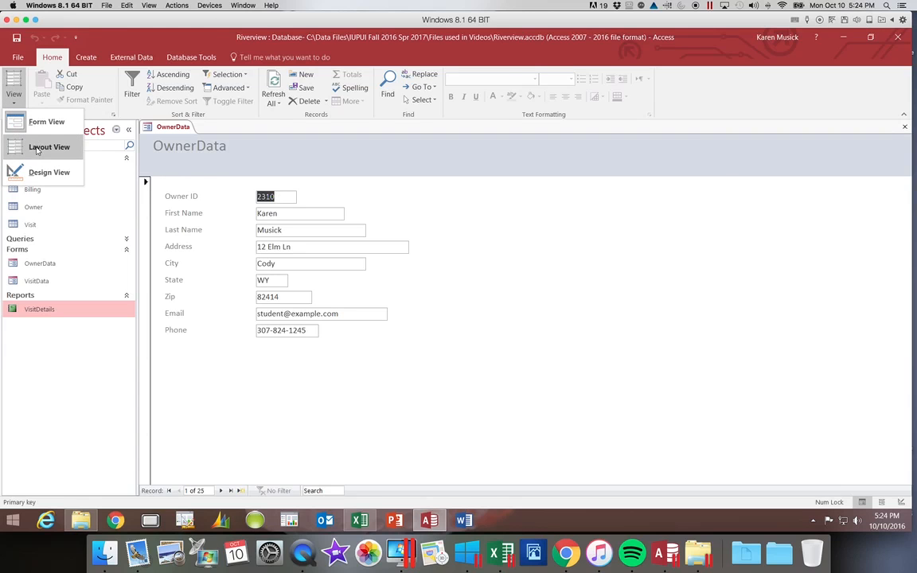
click(35, 146)
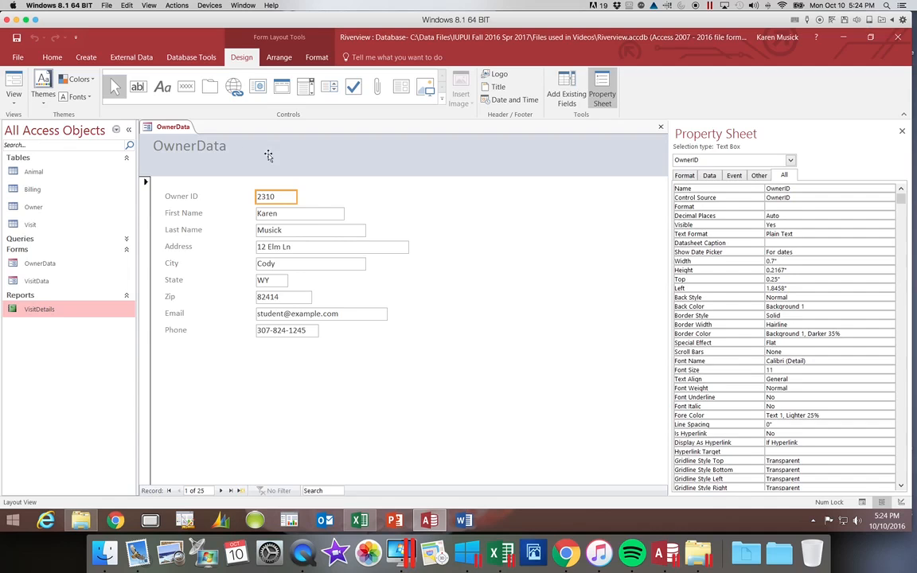
Close the property sheet and switch the form to Design view.
click(901, 129)
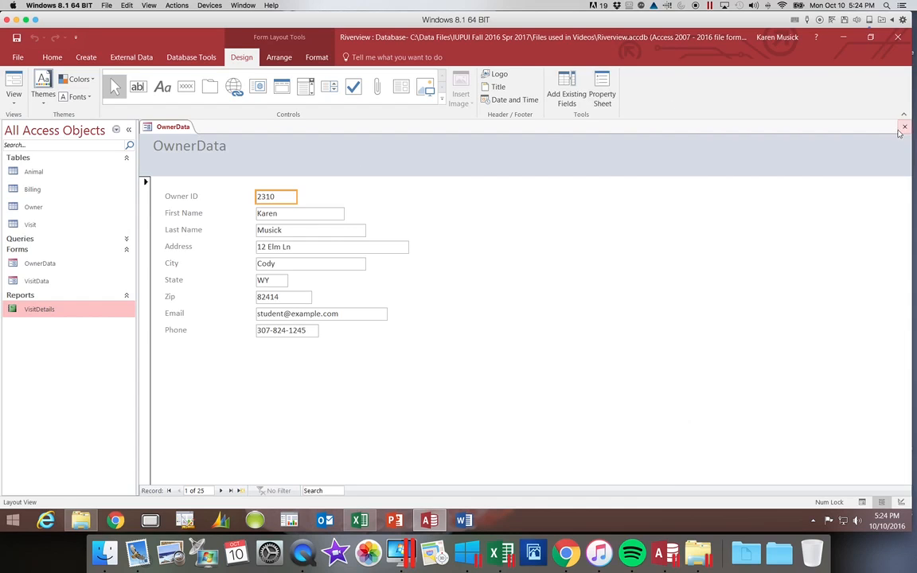
click(14, 93)
click(43, 172)
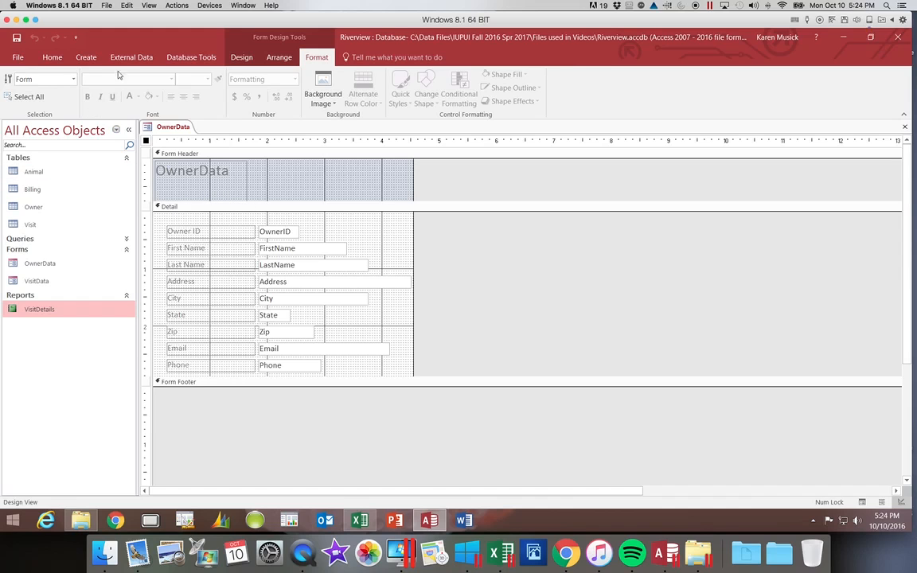
Cycle the form through Layout and Form views, ending back in Layout view.
click(49, 57)
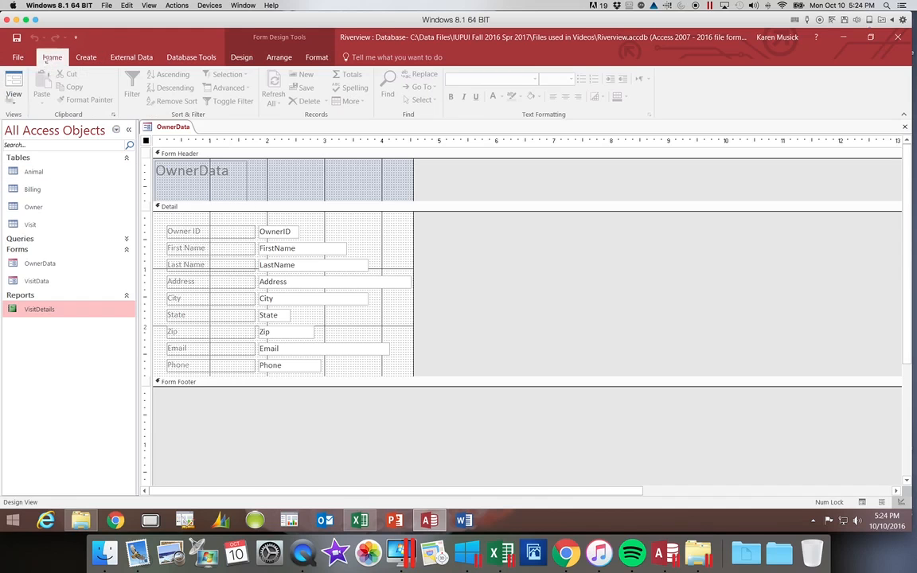
click(14, 92)
click(24, 147)
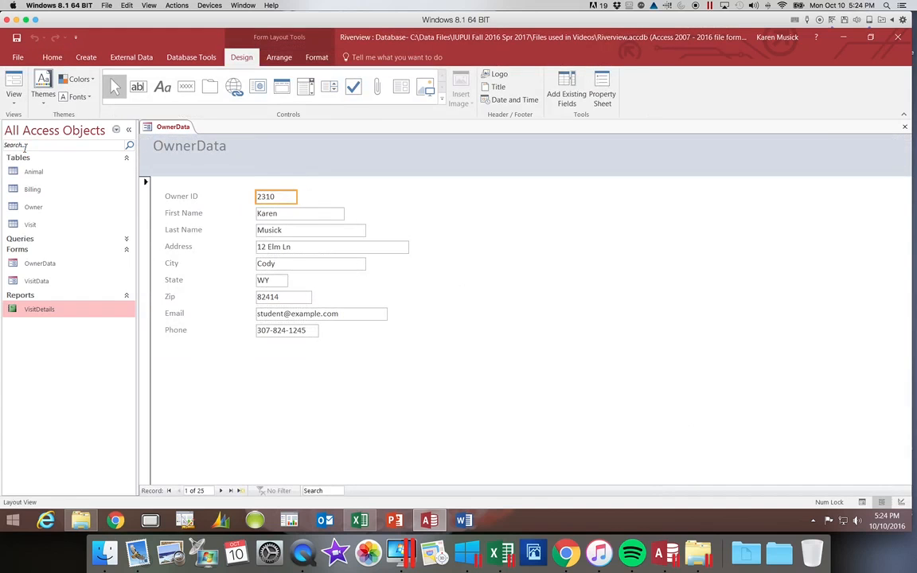
click(14, 94)
click(24, 123)
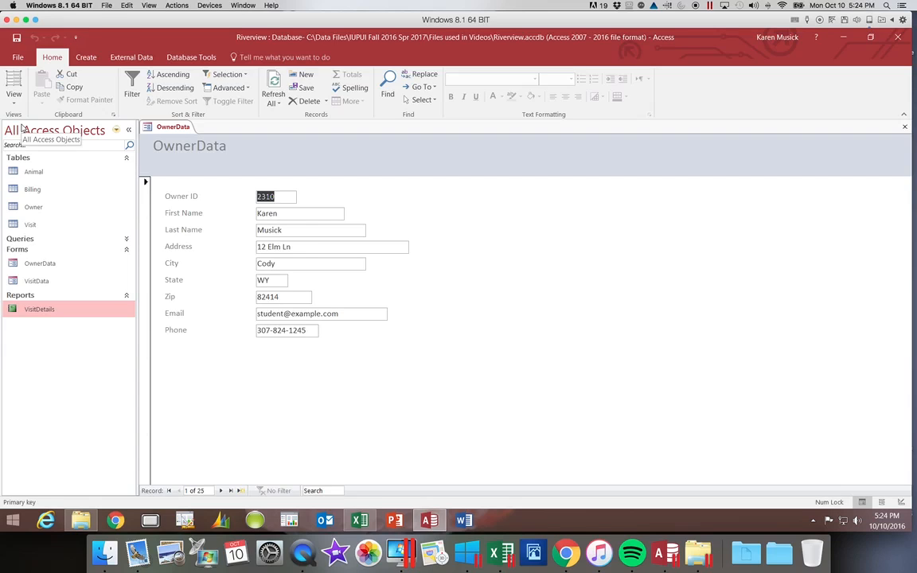
click(14, 97)
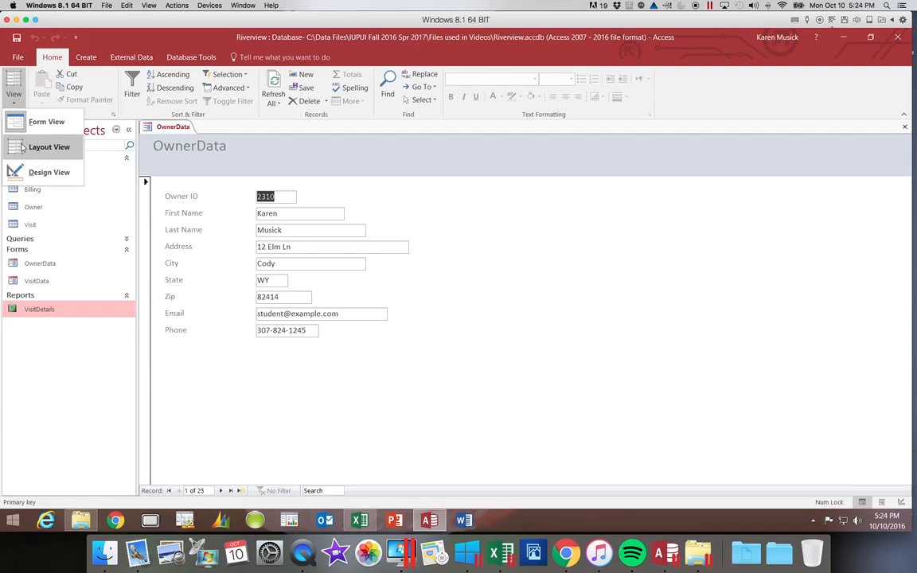
click(22, 147)
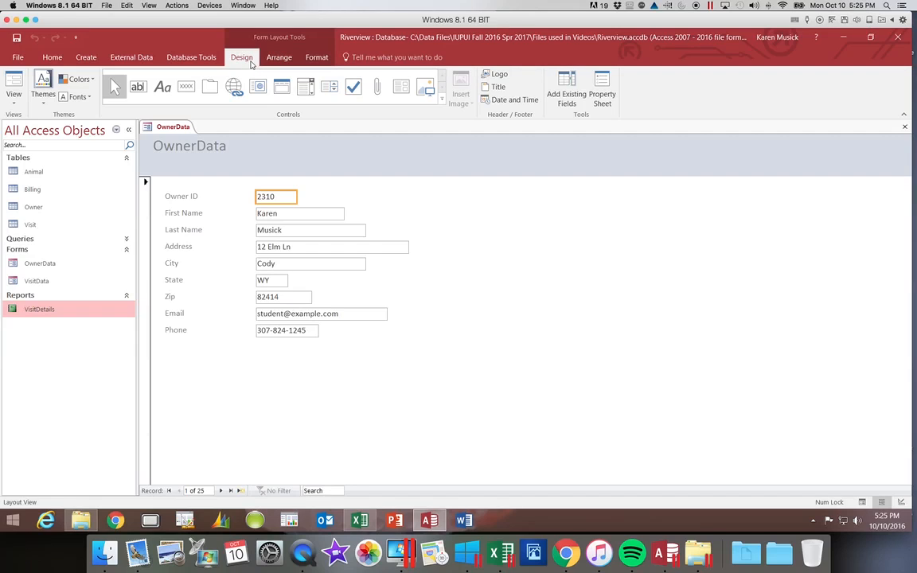
click(279, 60)
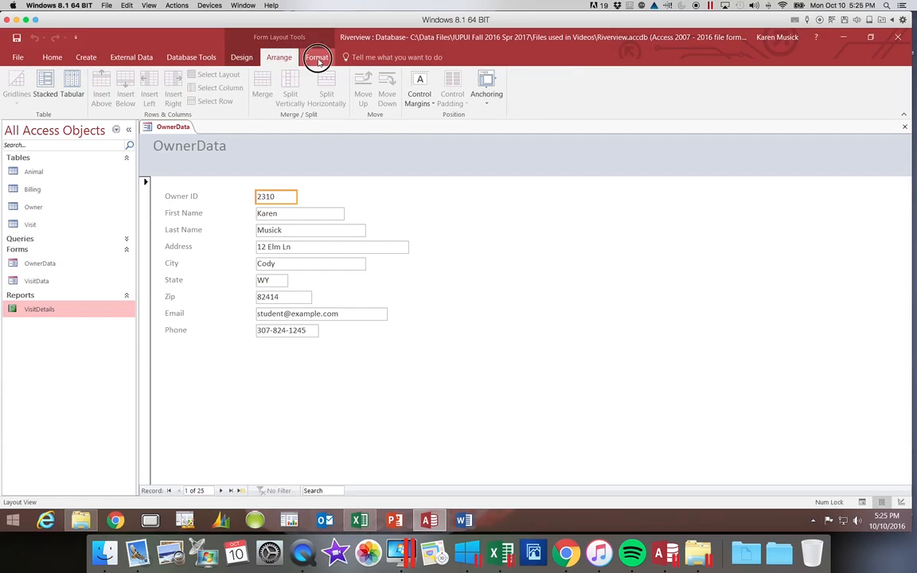
click(317, 60)
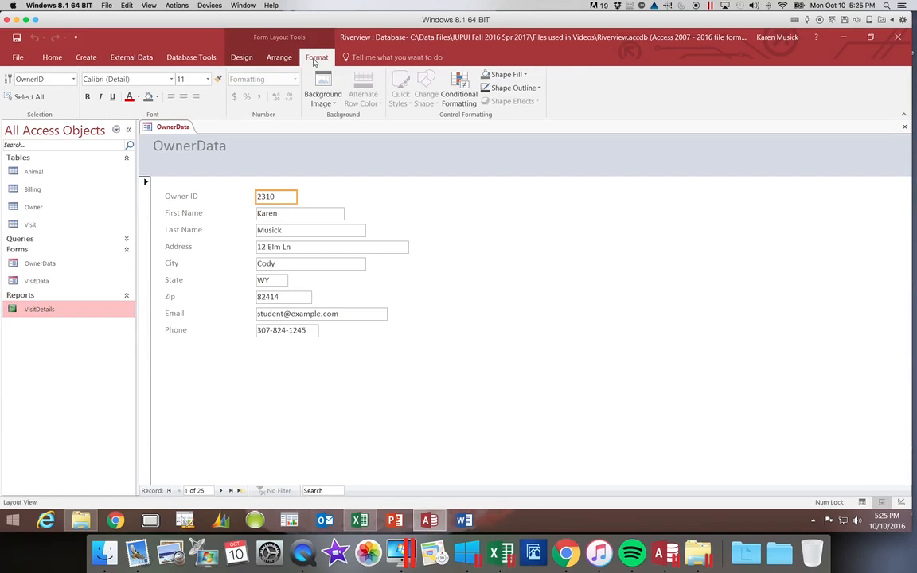
click(247, 61)
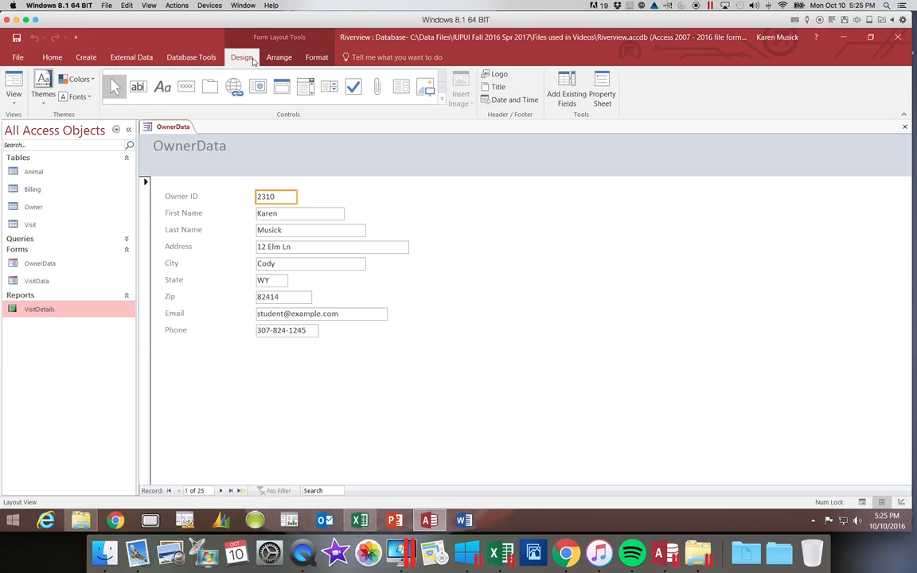
Open the Themes gallery on the Form Layout Tools Design tab.
click(44, 106)
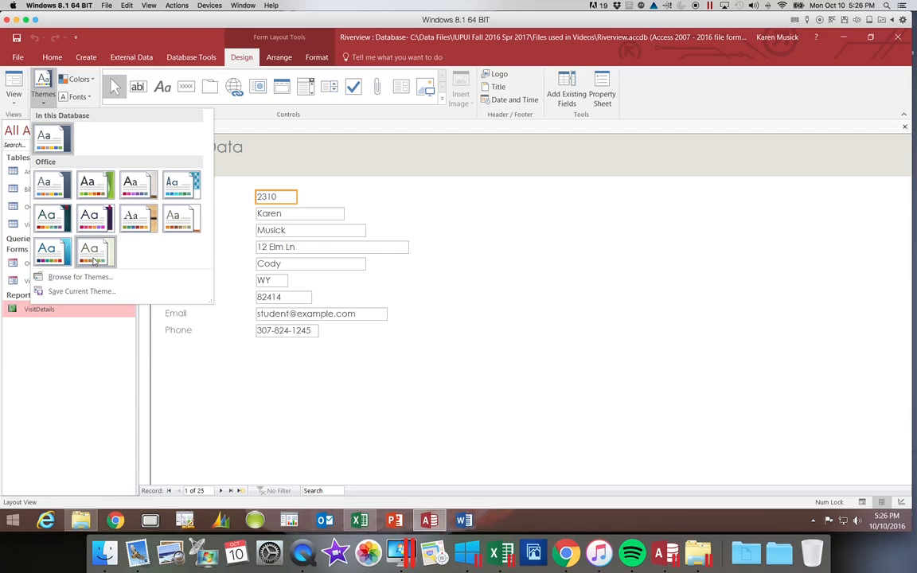
Apply the chosen Office theme to the OwnerData form only.
right_click(94, 261)
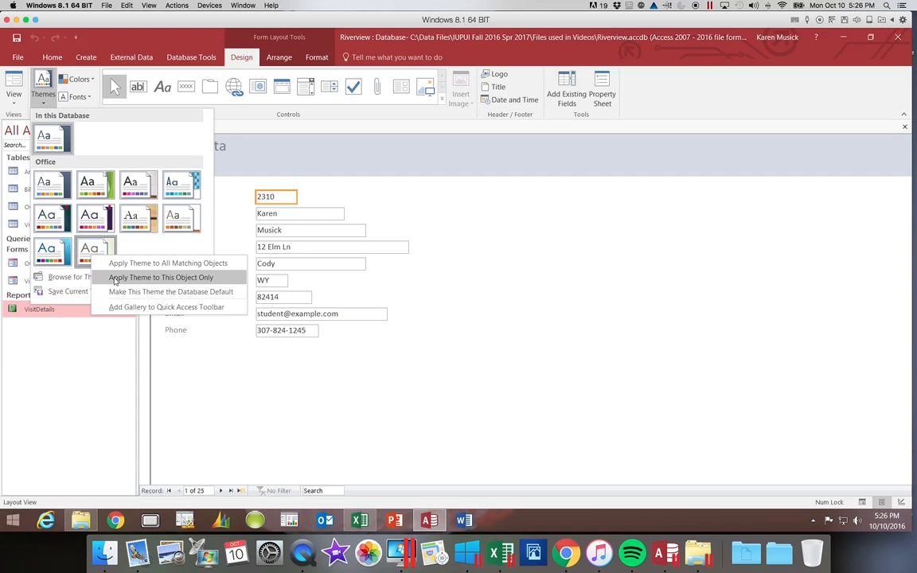
click(117, 277)
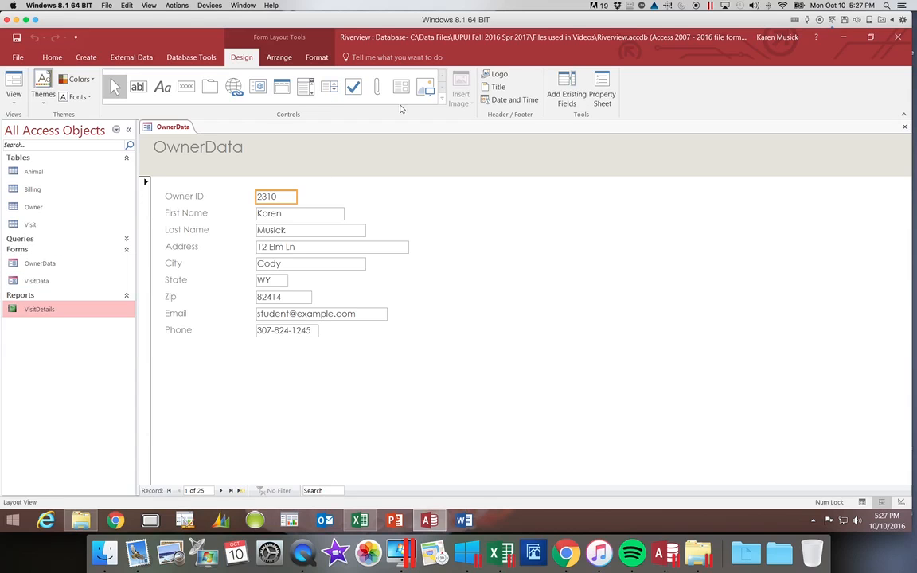
Insert Animals.png from the Files used in Videos folder as the header logo.
click(497, 77)
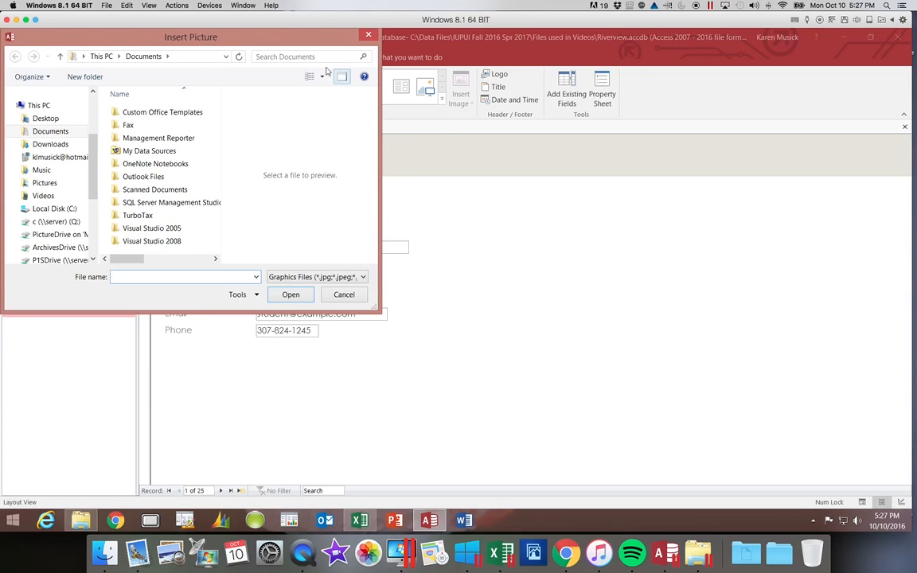
click(68, 210)
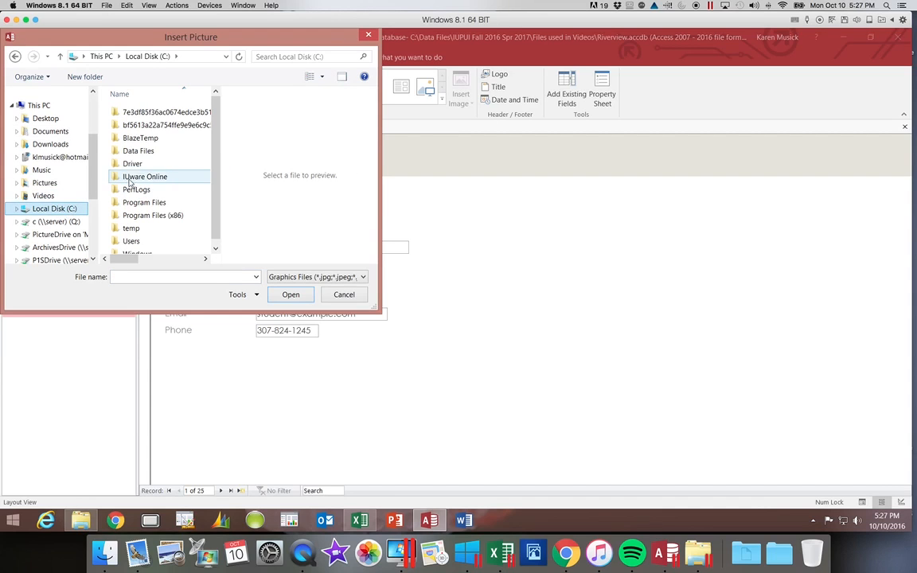
double_click(147, 152)
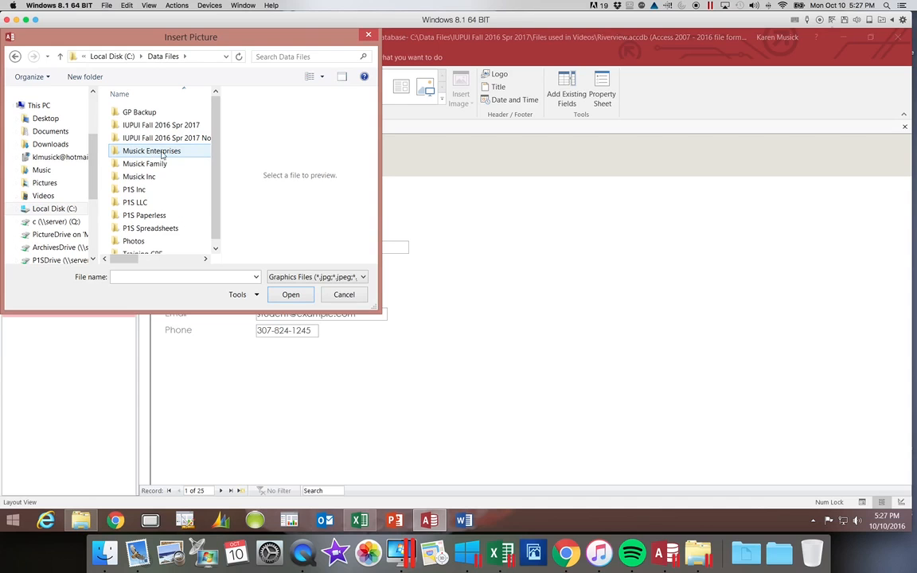
double_click(168, 125)
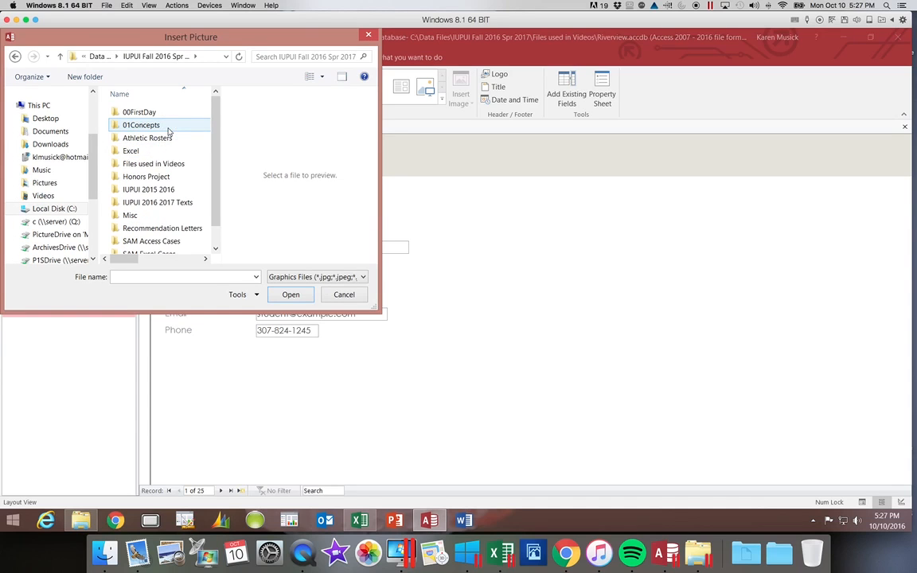
click(169, 162)
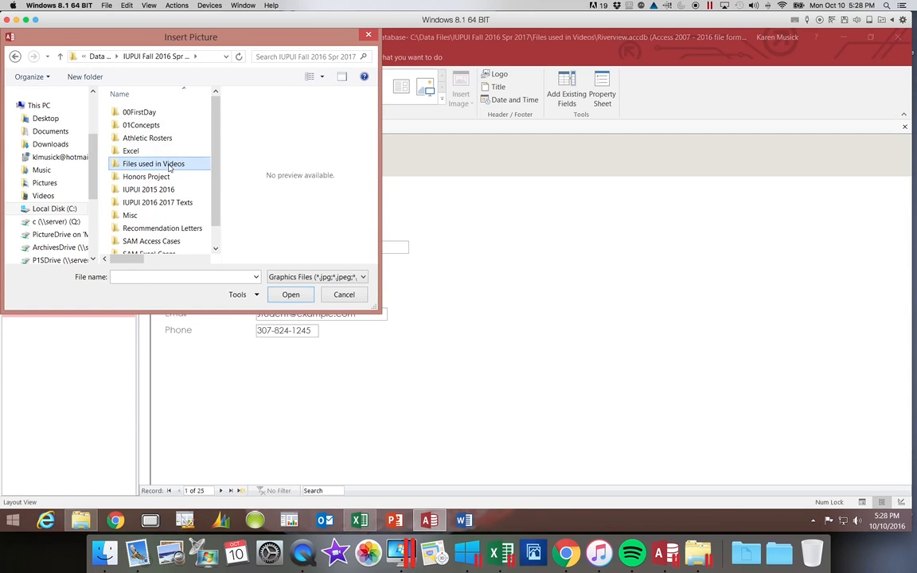
double_click(169, 163)
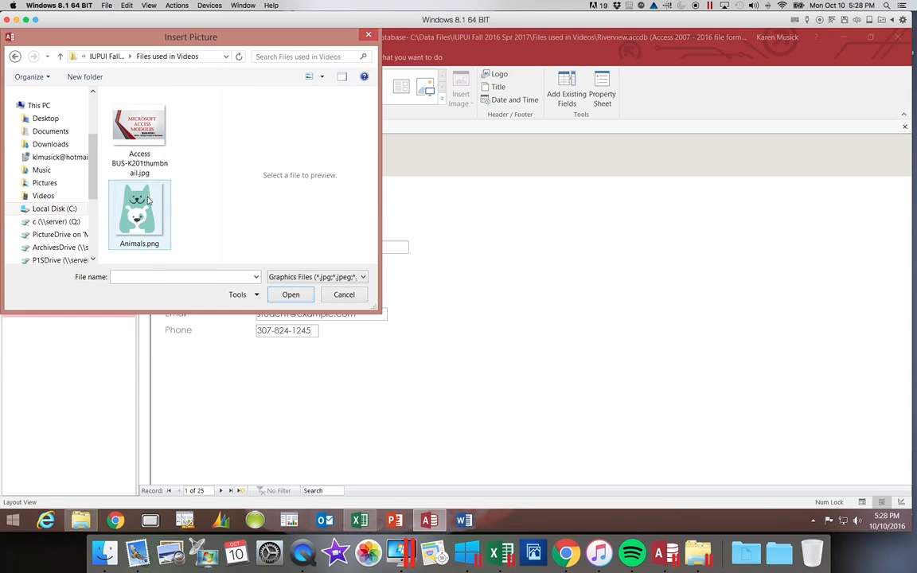
click(151, 202)
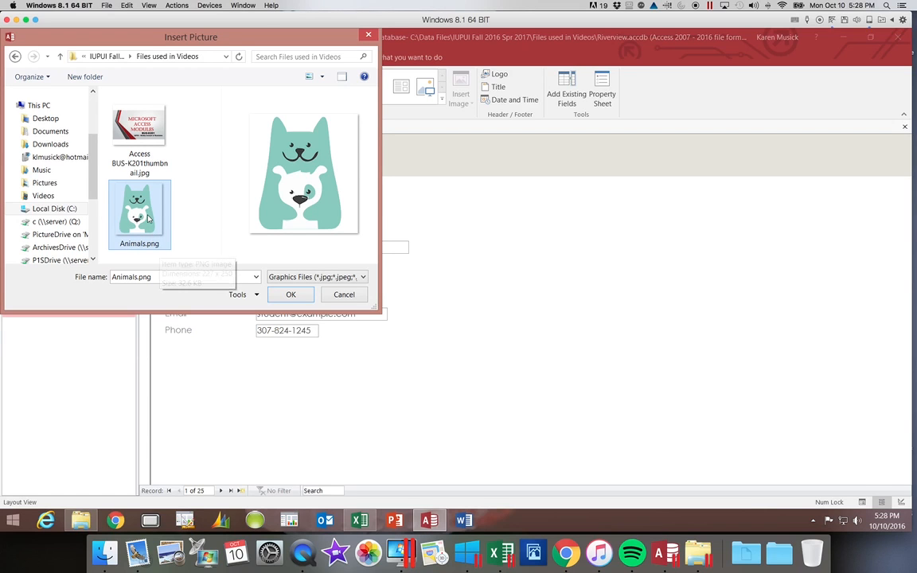
click(291, 296)
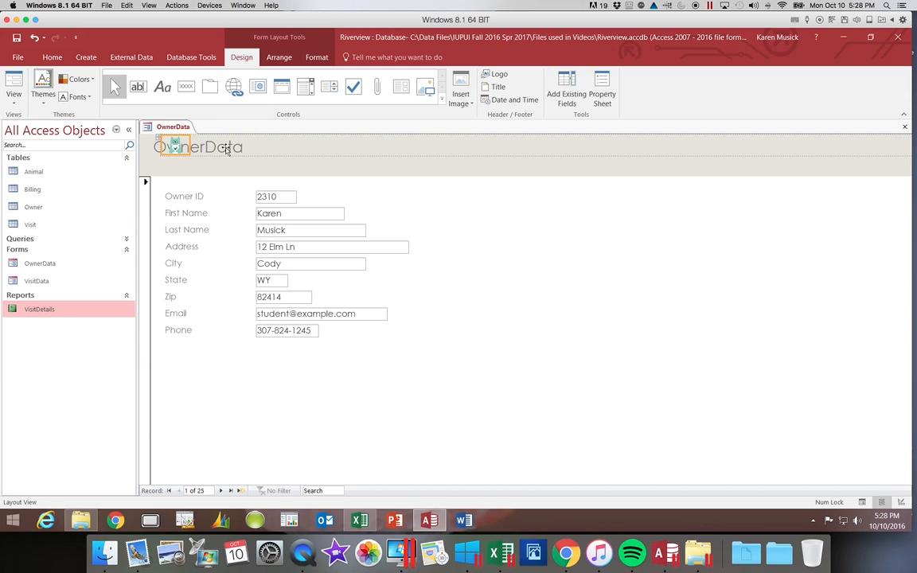
Detach the header logo and title from their control layout using Remove Layout.
right_click(183, 148)
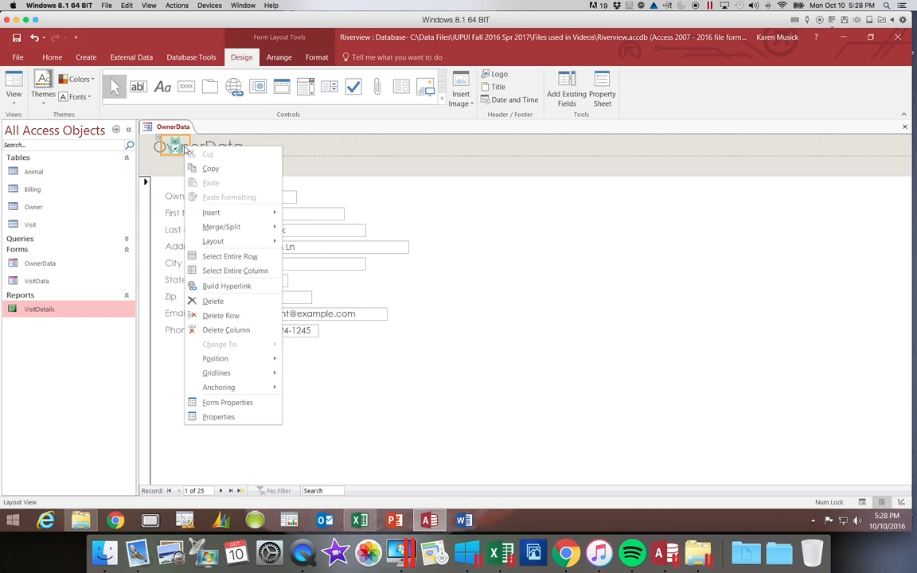
mouse_move(238, 244)
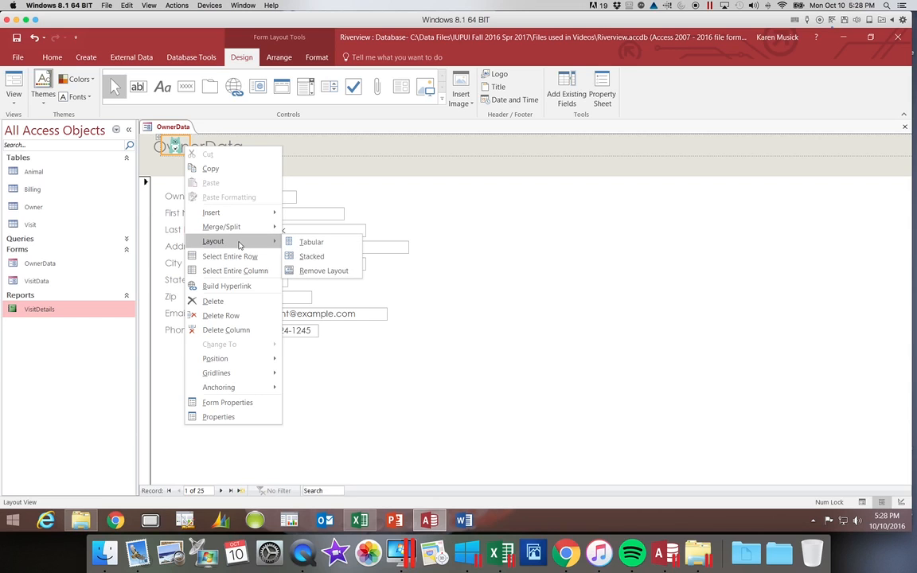
click(321, 272)
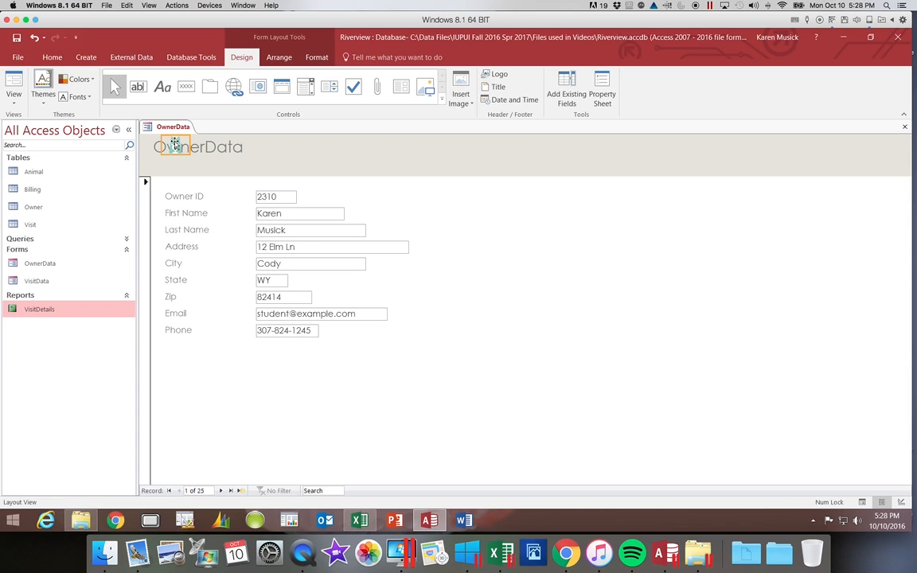
Move the bear logo right of the OwnerData title and enlarge it to the header's height.
drag(175, 144, 261, 145)
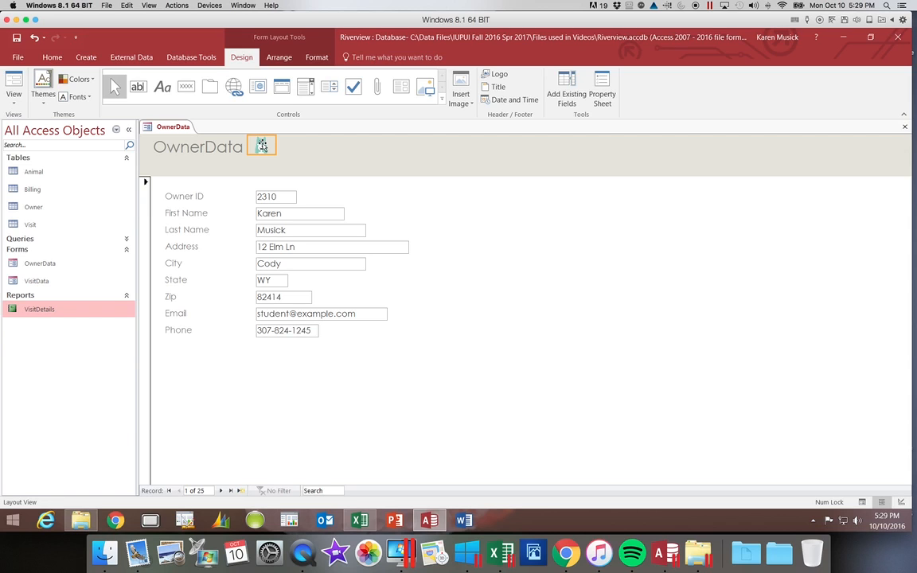
click(262, 145)
drag(262, 145, 280, 146)
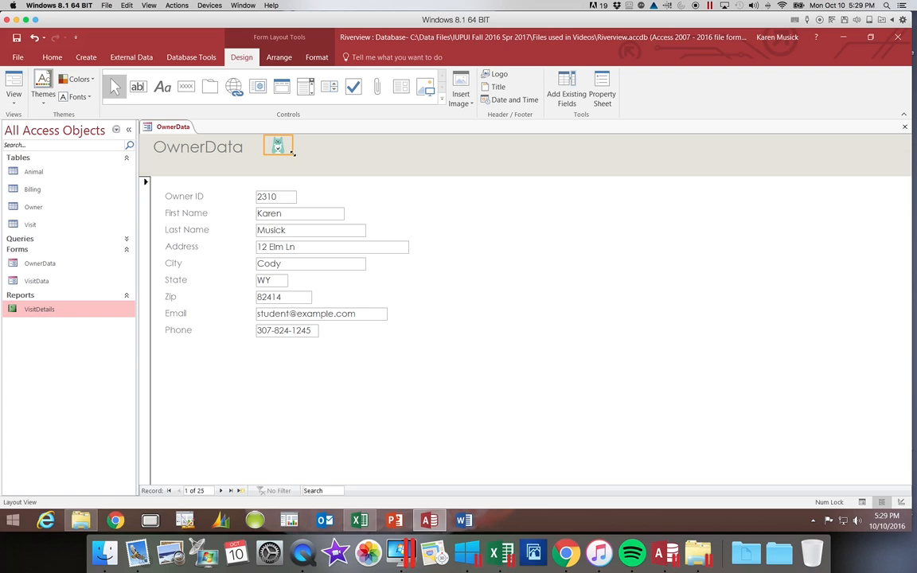
drag(293, 154, 312, 173)
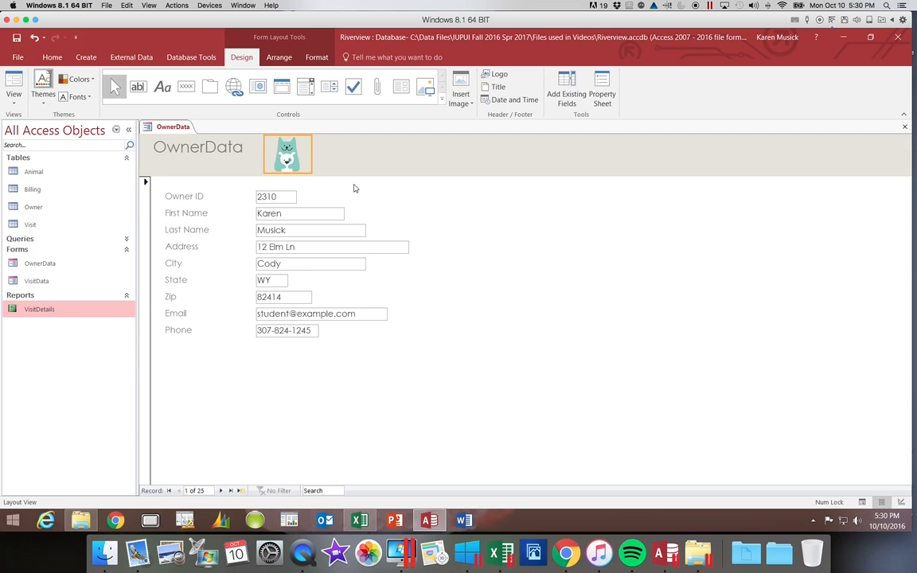
click(237, 160)
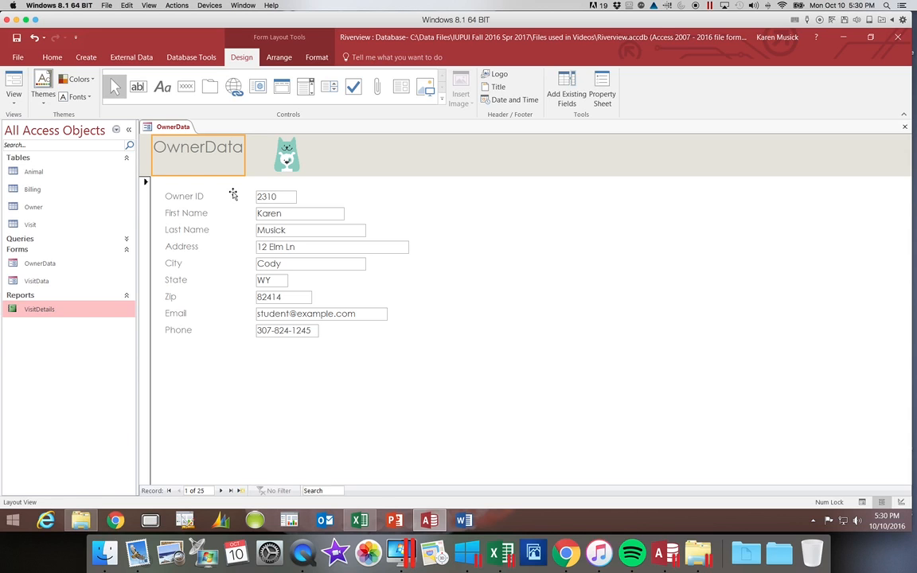
Insert a space in the title text so it reads 'Owner Data'.
click(205, 148)
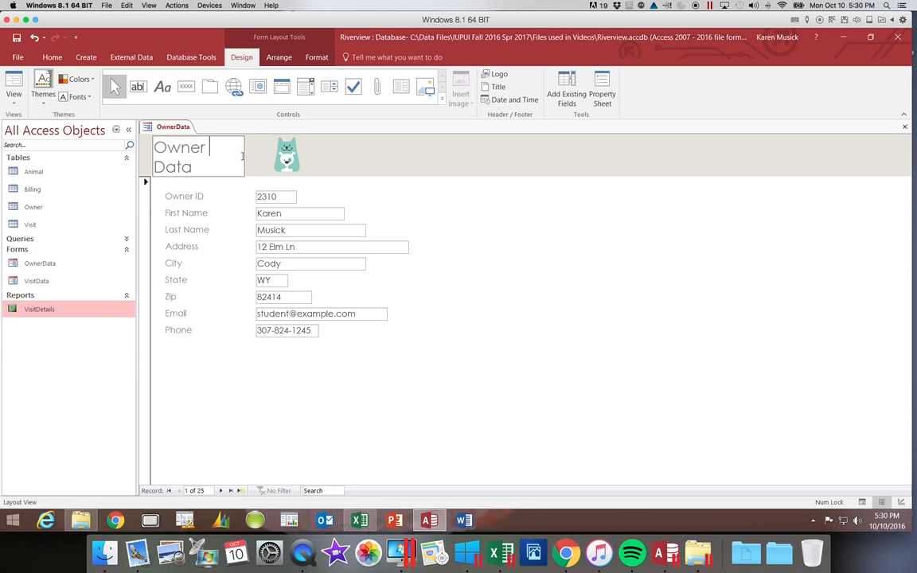
Widen the title label so 'Owner Data' fits on a single line.
click(245, 154)
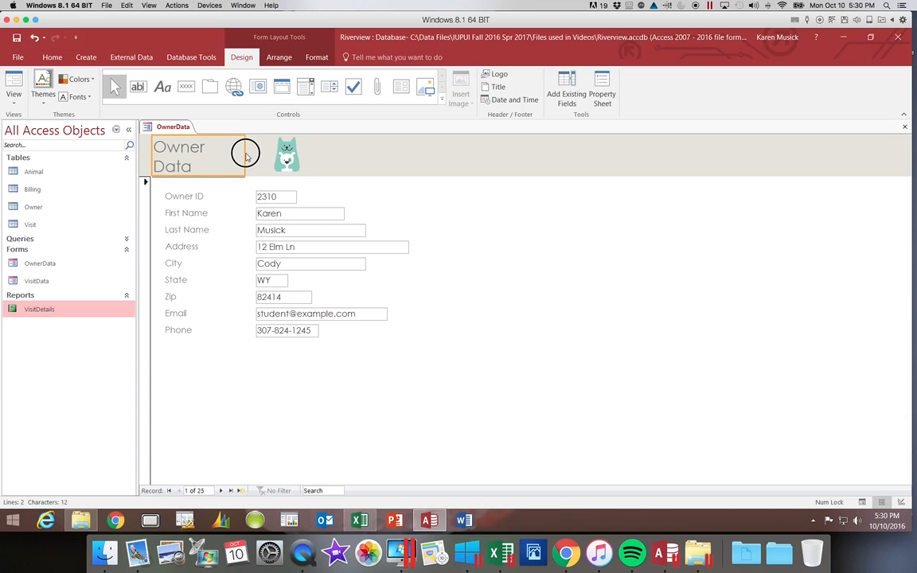
drag(246, 154, 268, 155)
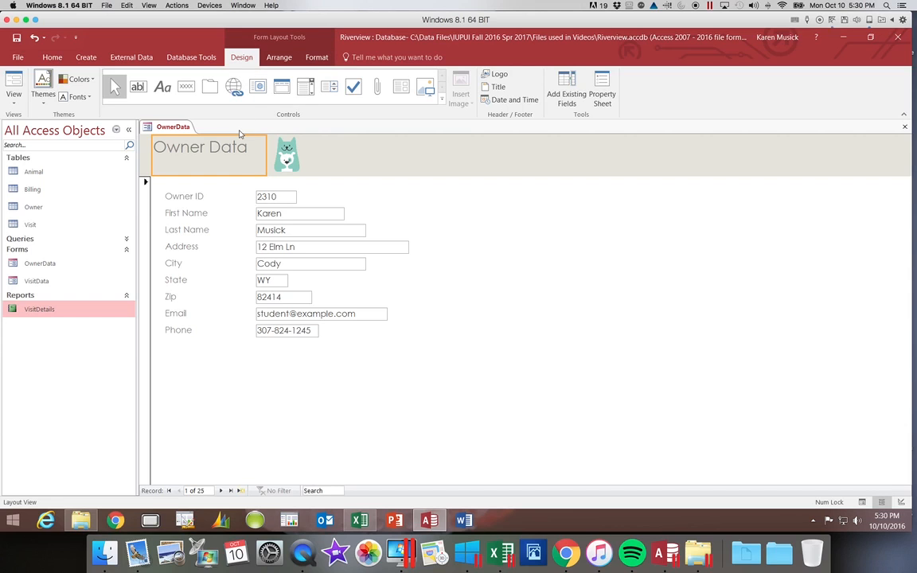
Set the title's font colour to Black, Text 1, Lighter 25%.
click(316, 60)
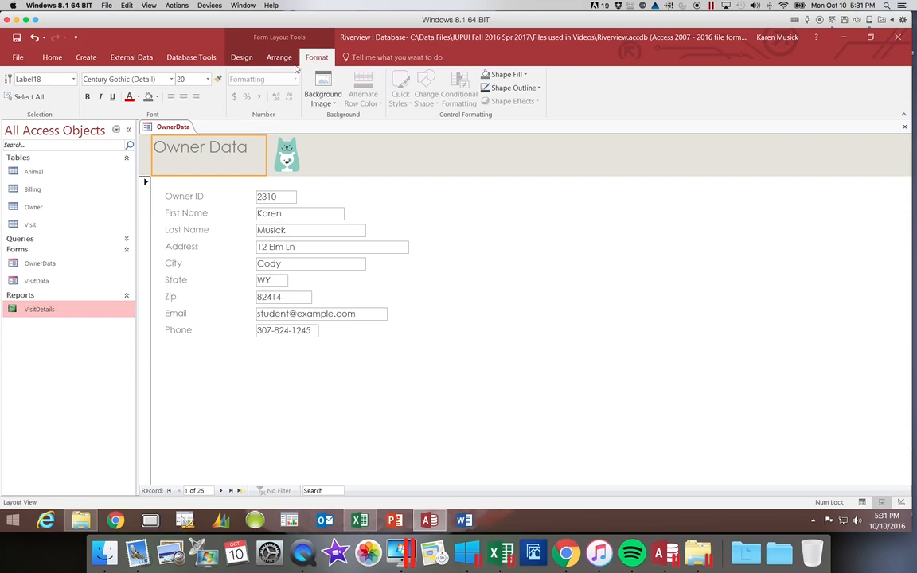
click(138, 97)
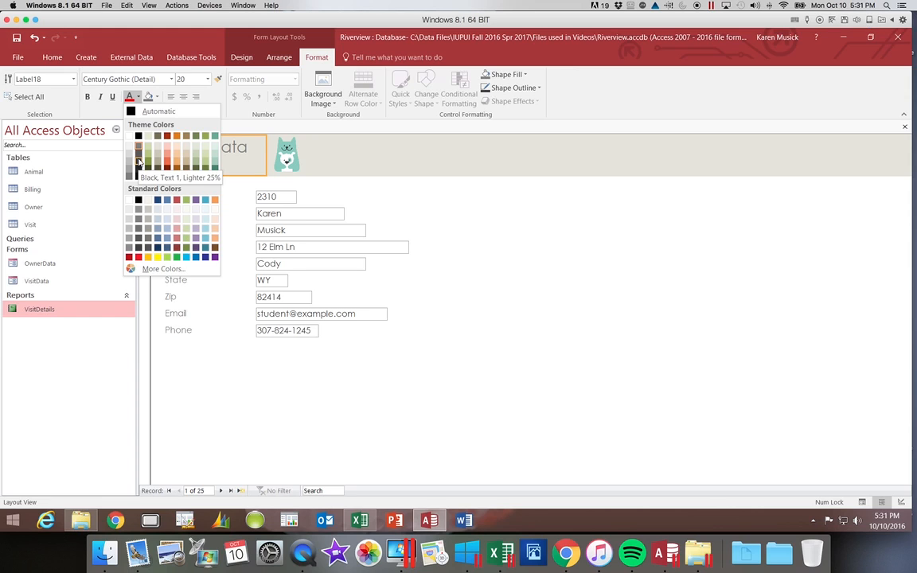
click(139, 158)
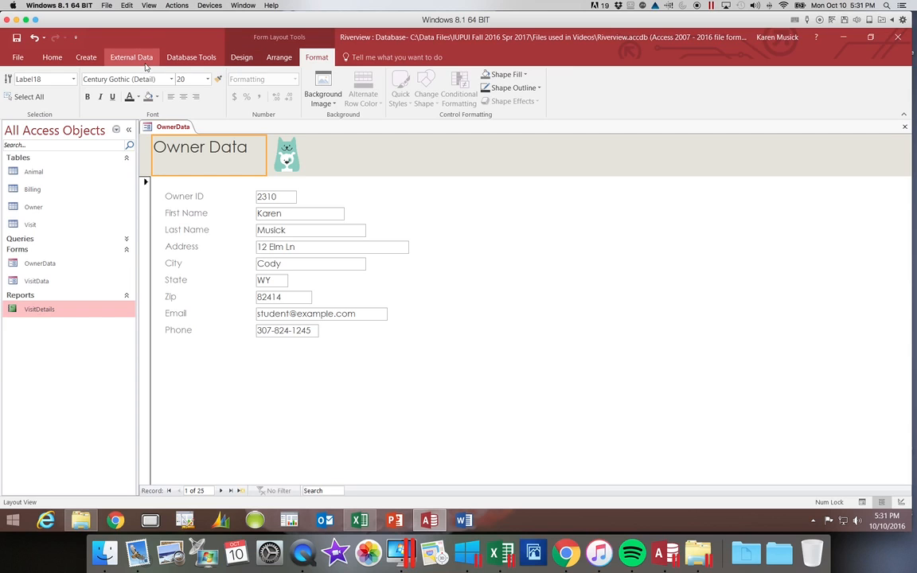
Switch OwnerData to Design View, exposing the Form Header, Detail and Form Footer sections.
click(53, 57)
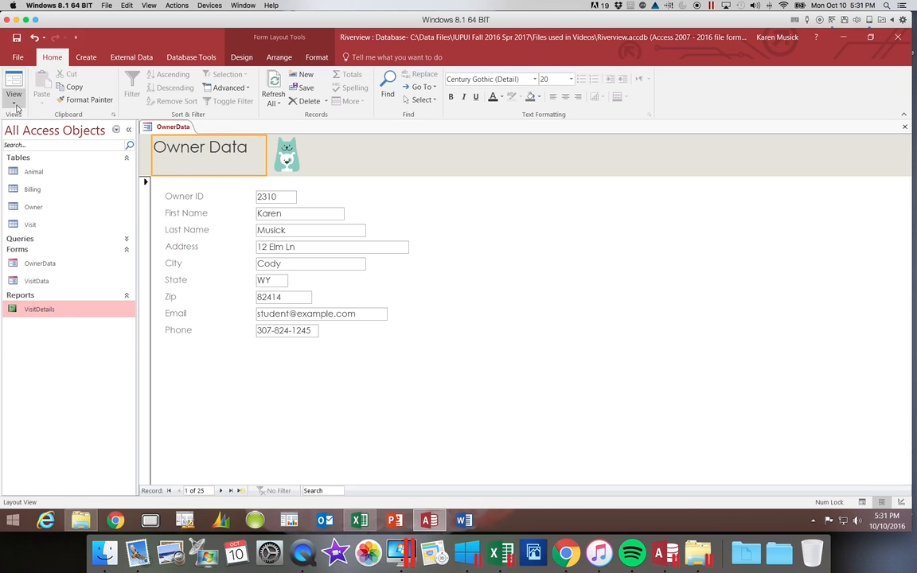
click(16, 106)
click(25, 178)
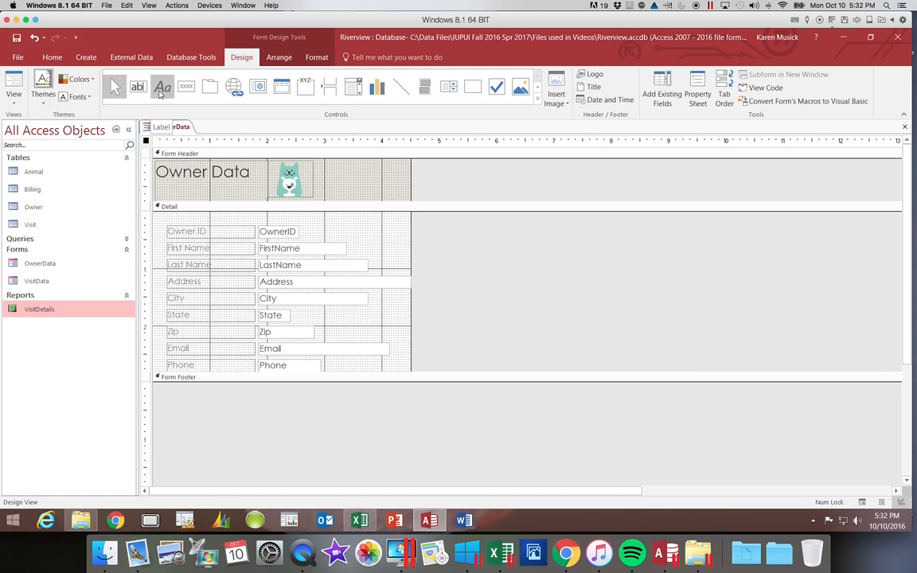
Add a header label right of the logo reading 'Prepared by' plus the author's name.
click(160, 93)
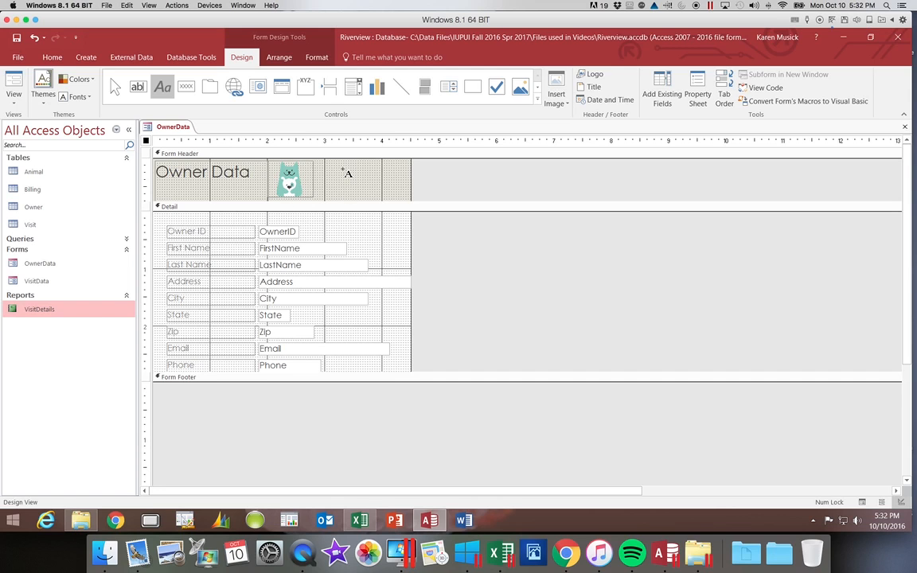
mouse_move(345, 170)
mouse_down()
mouse_move(354, 190)
mouse_move(411, 195)
mouse_up()
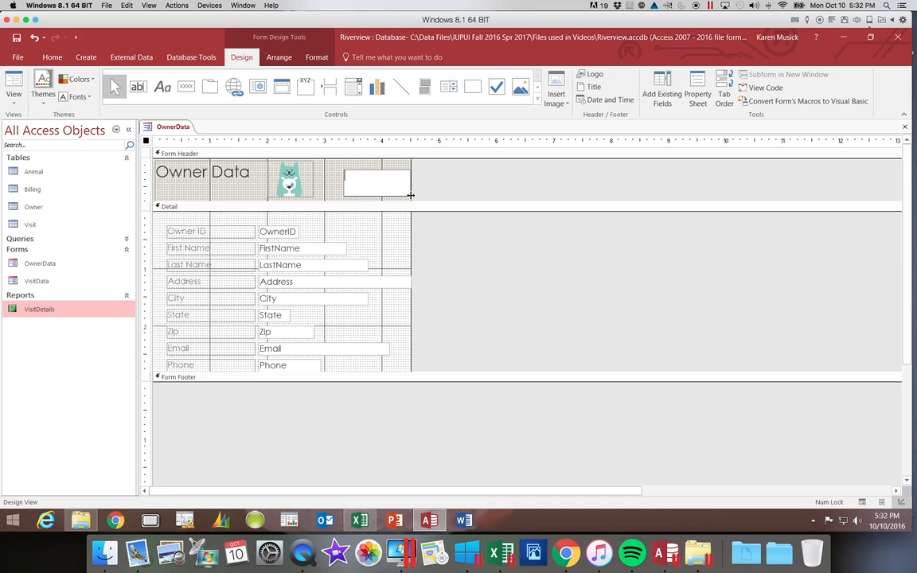
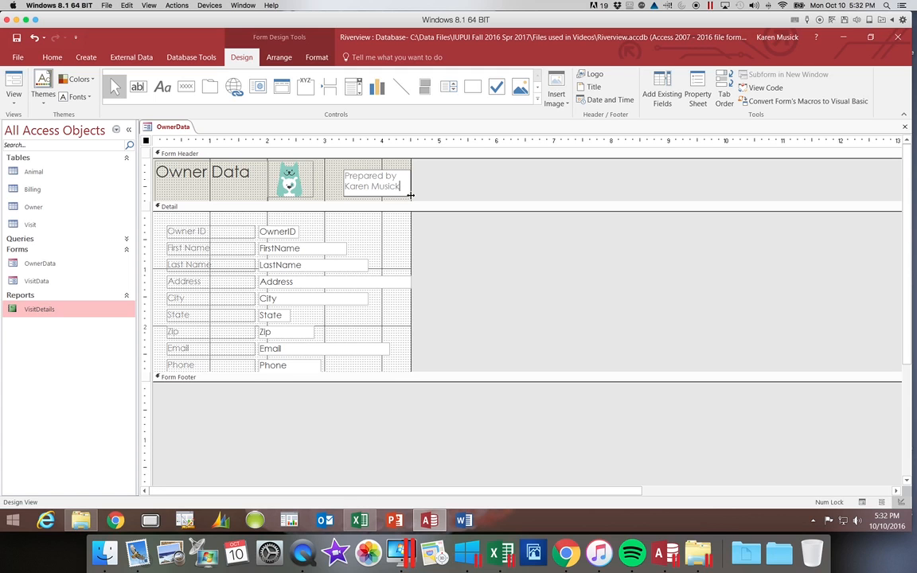
click(312, 59)
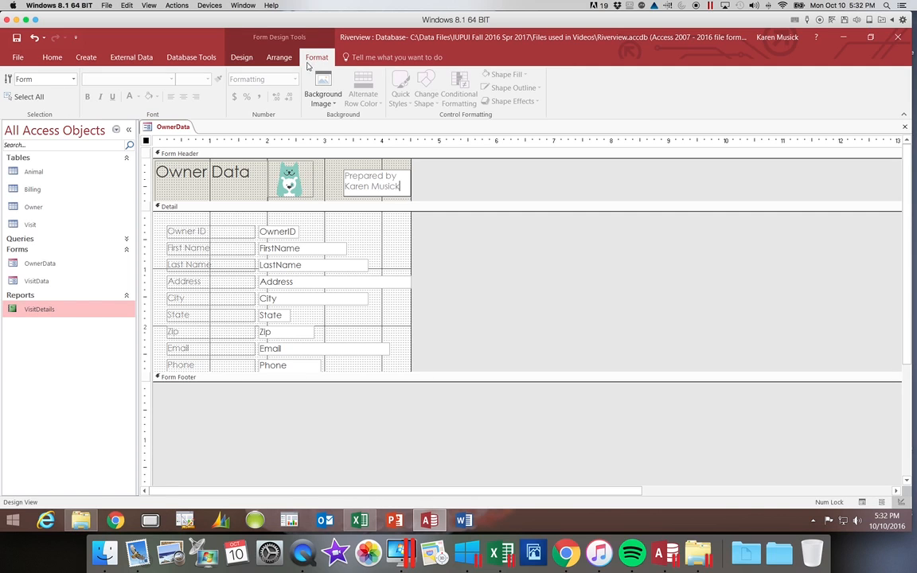
drag(345, 180, 407, 188)
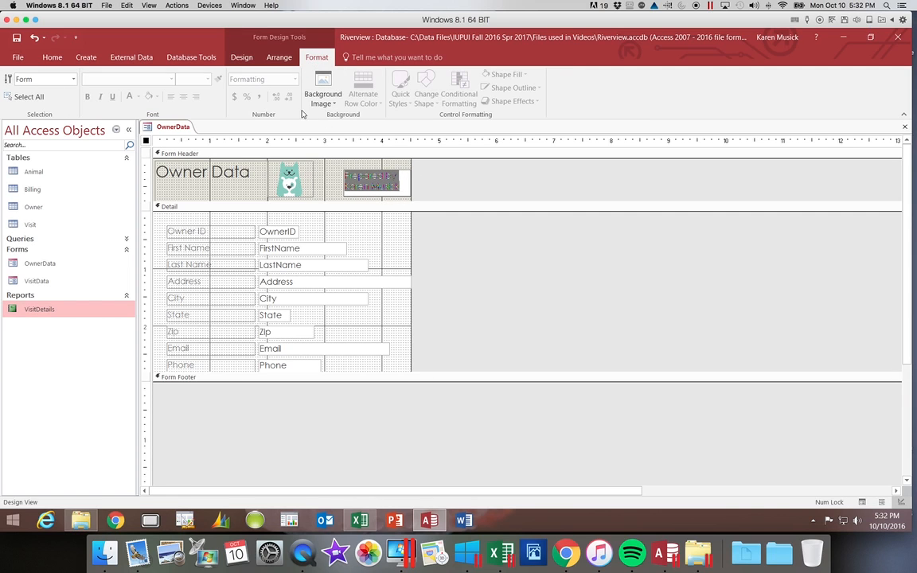
Make the Prepared by label bold with Dark Red, Accent 1 font colour.
click(330, 185)
click(350, 181)
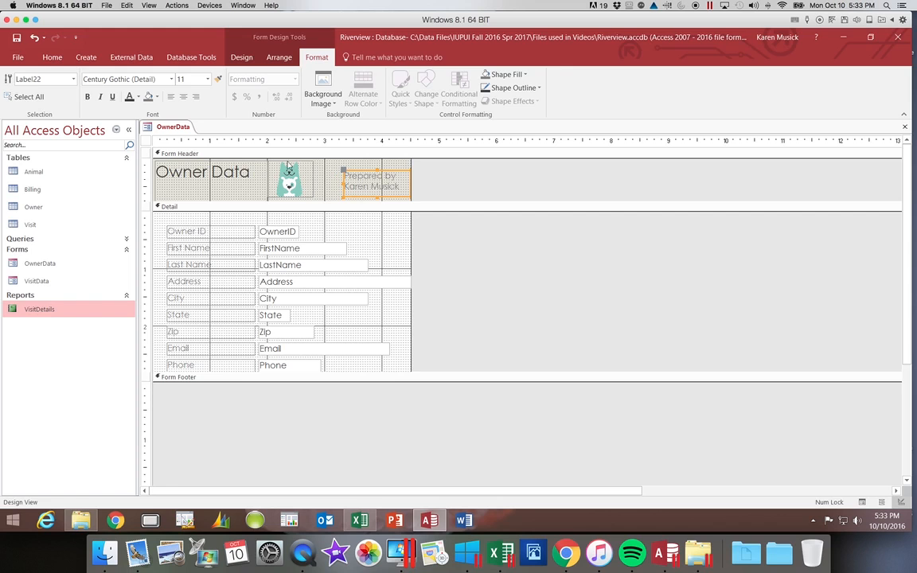
click(138, 97)
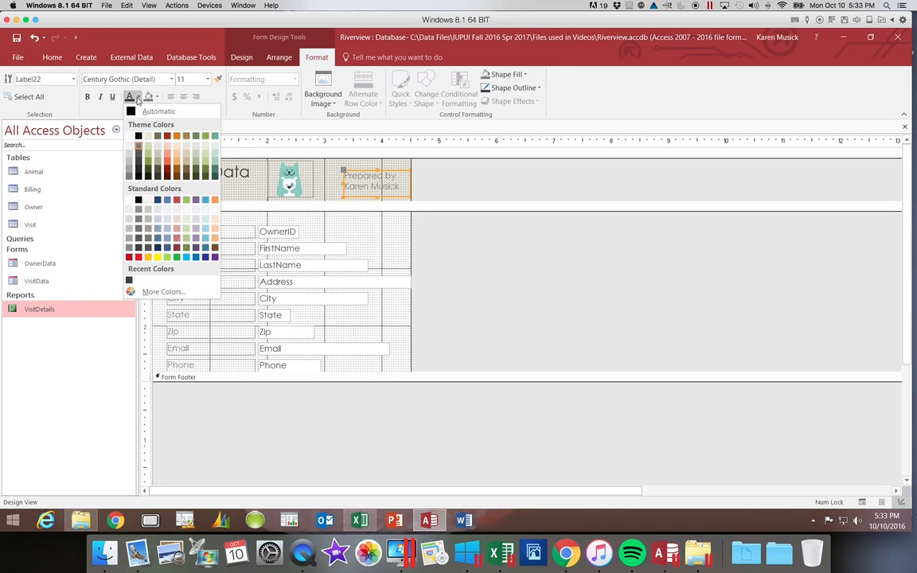
click(167, 136)
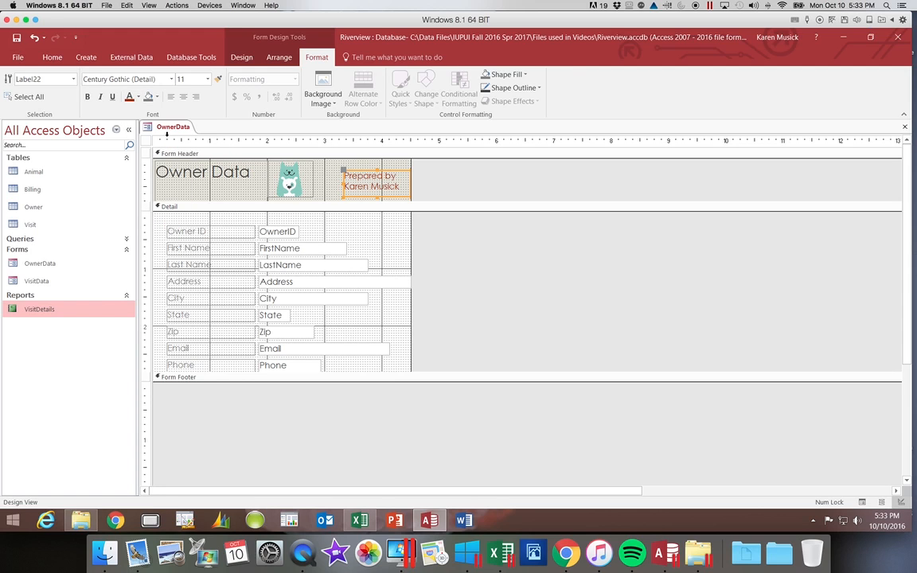
click(88, 97)
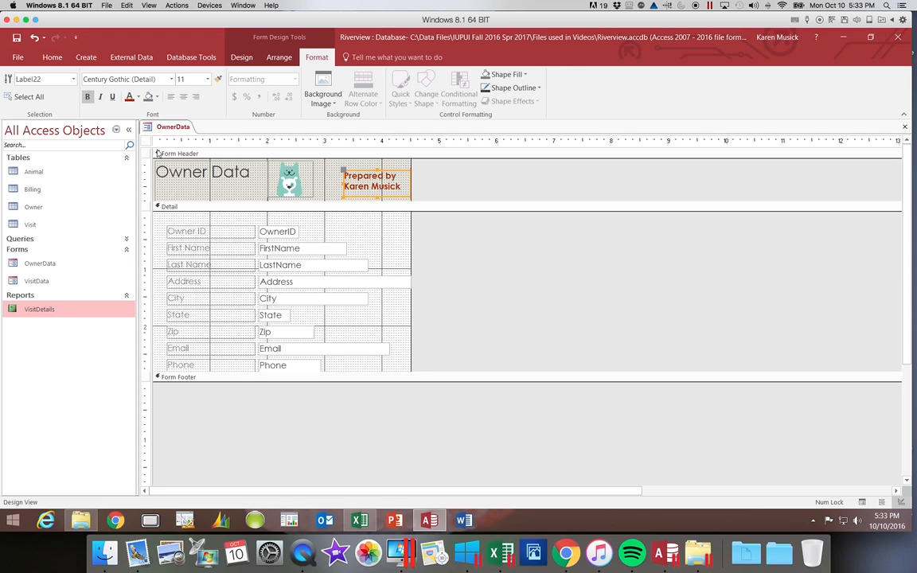
click(333, 170)
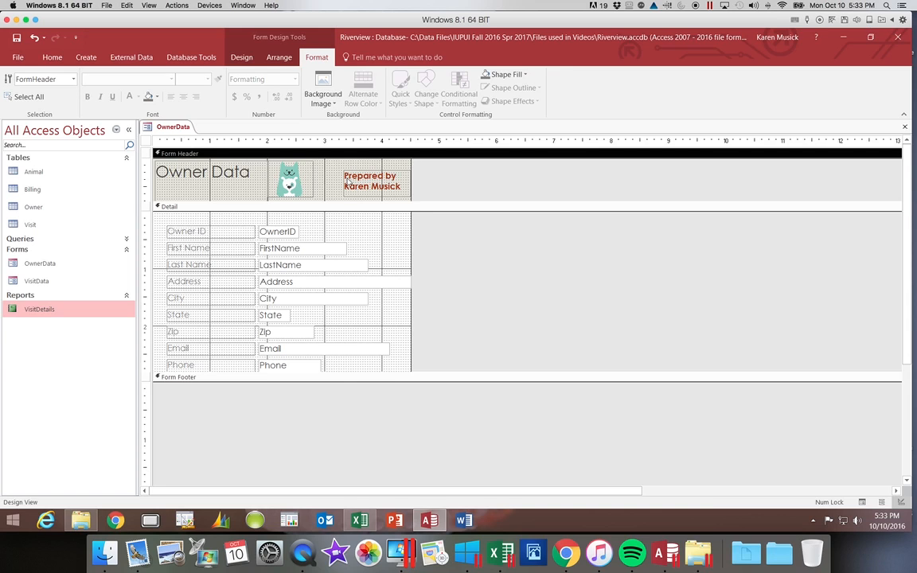
Return the OwnerData form to Form View to check the finished header.
click(329, 178)
click(347, 177)
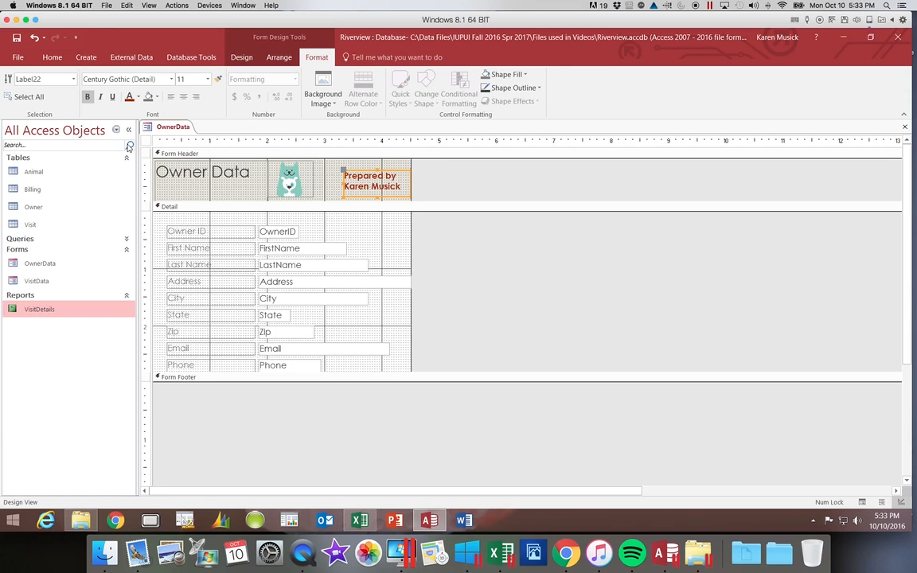
click(53, 58)
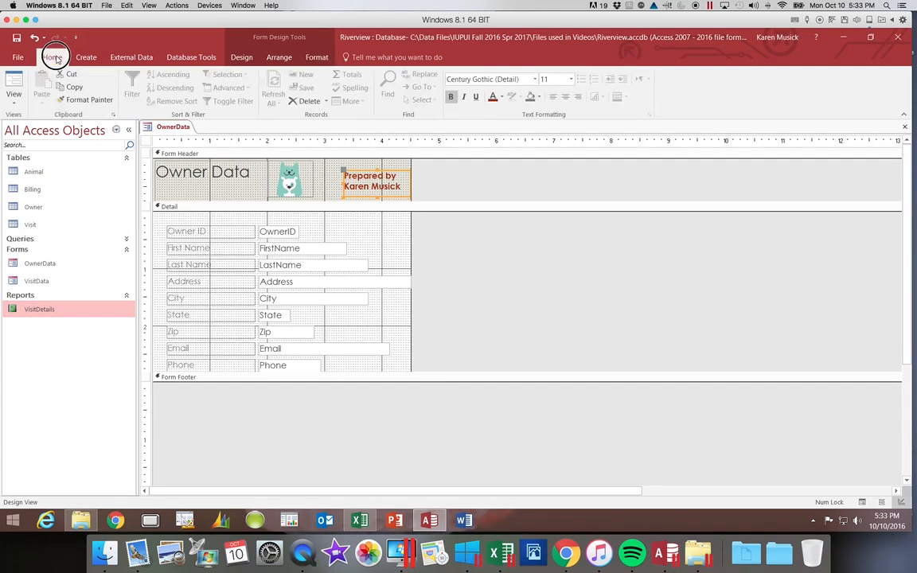
click(14, 100)
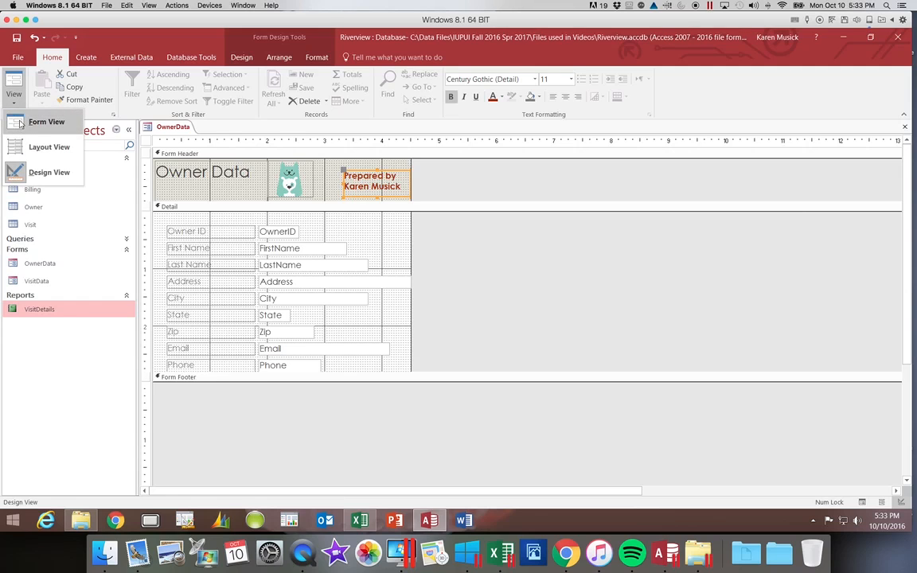
click(20, 123)
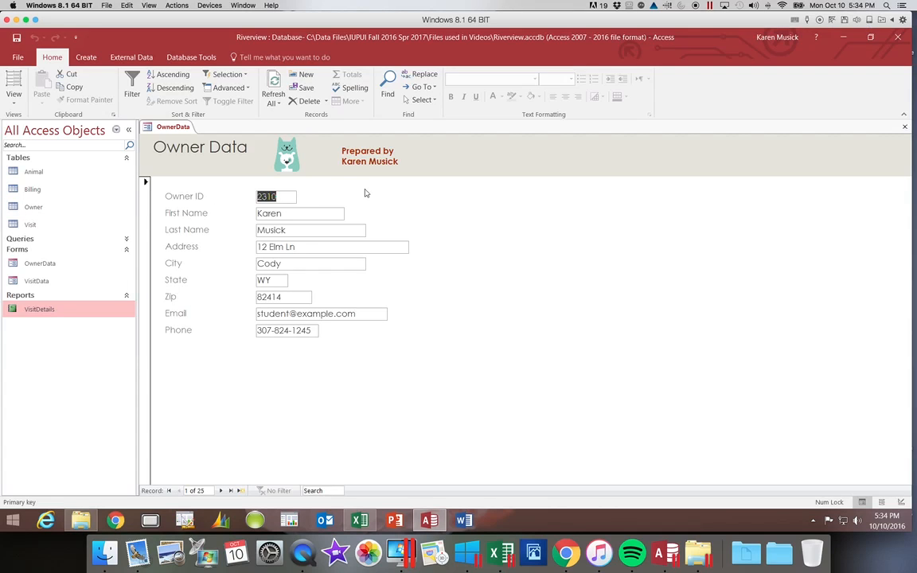
Save the form, then step through Next, Last and First records back to 1 of 25.
click(17, 39)
click(221, 490)
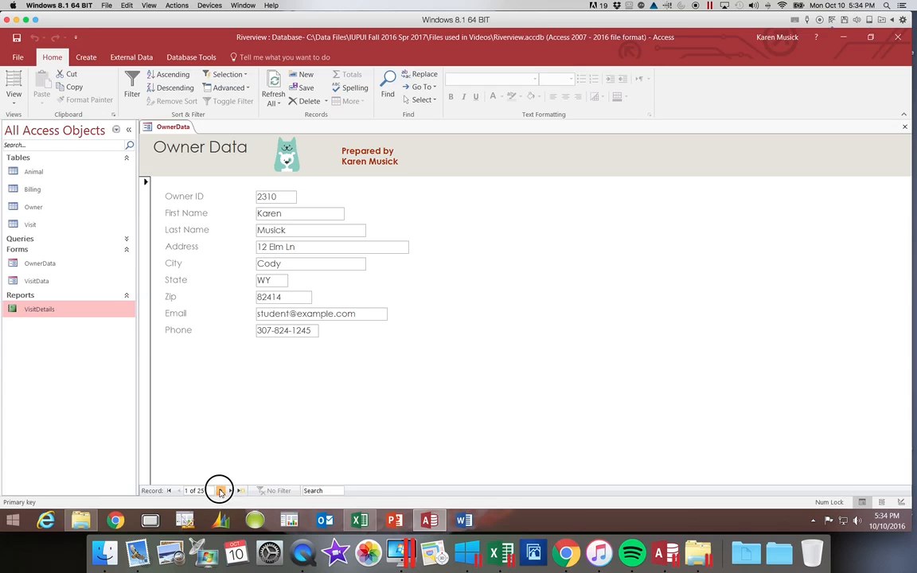
click(220, 490)
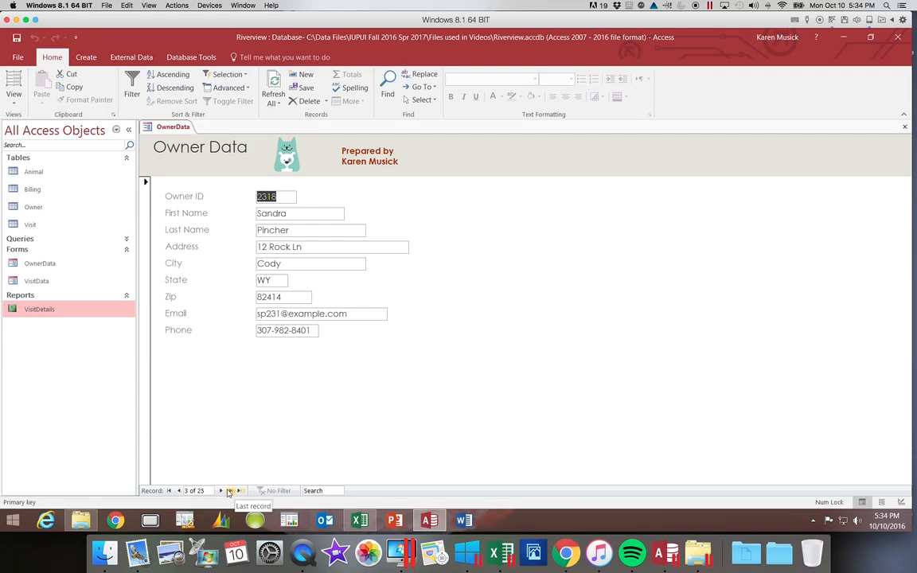
click(230, 491)
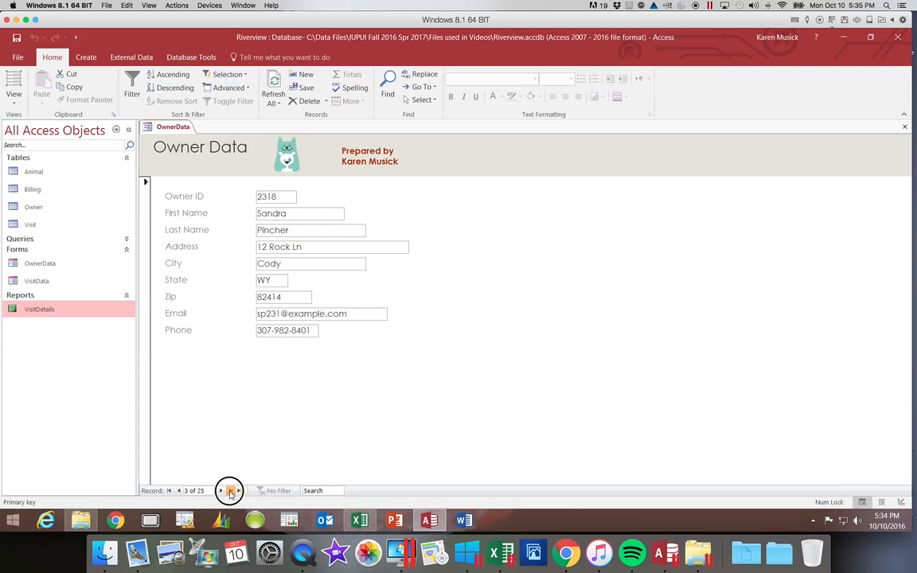
click(167, 491)
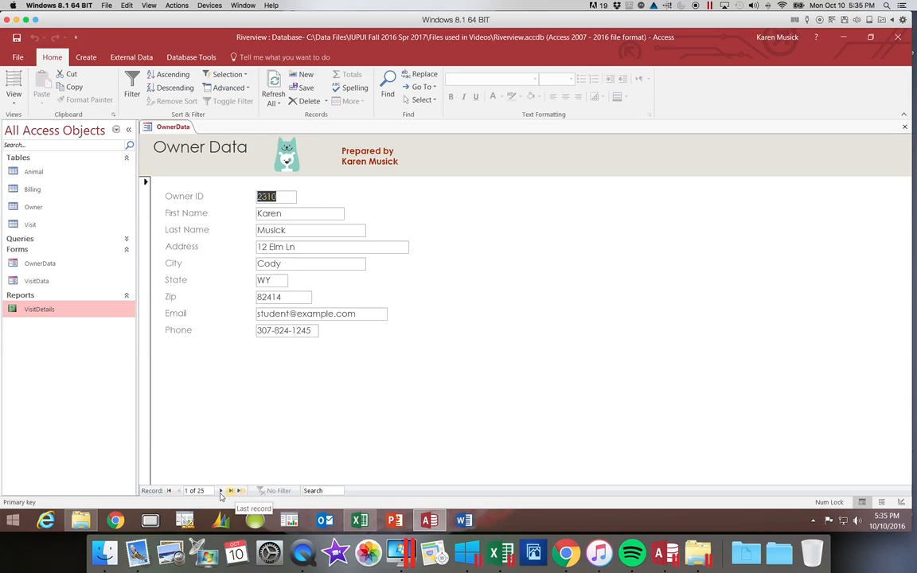
Bring up Find and Replace over the OwnerData form, cancel it, then bring it up again.
click(388, 86)
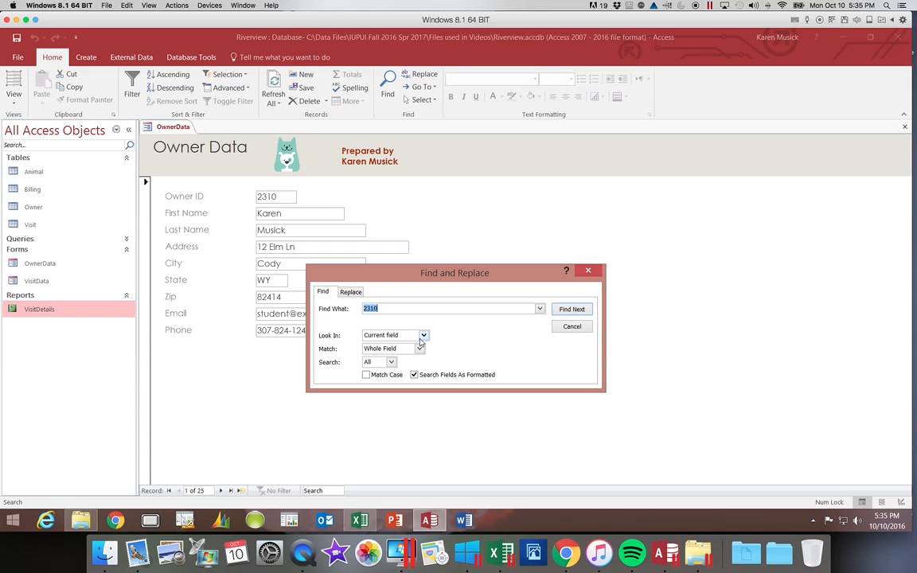
click(567, 327)
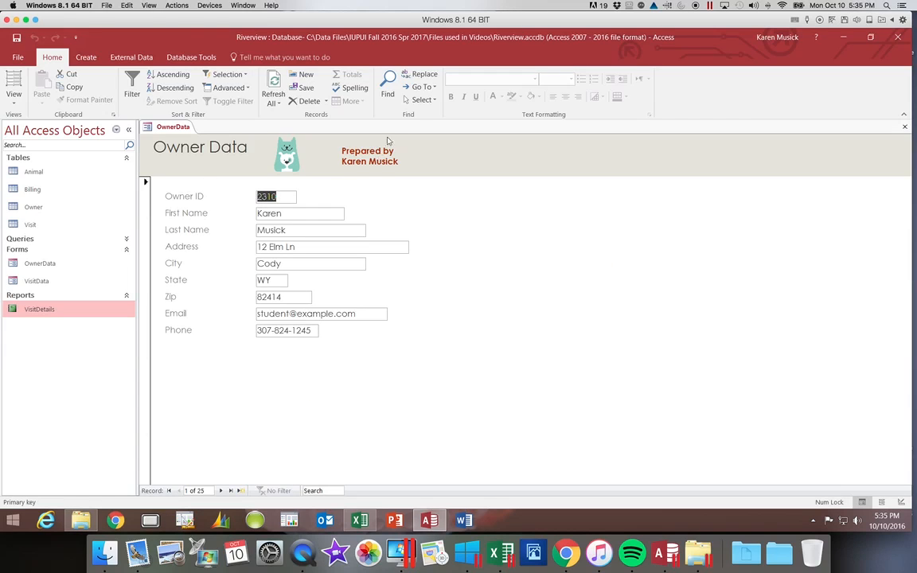
click(385, 86)
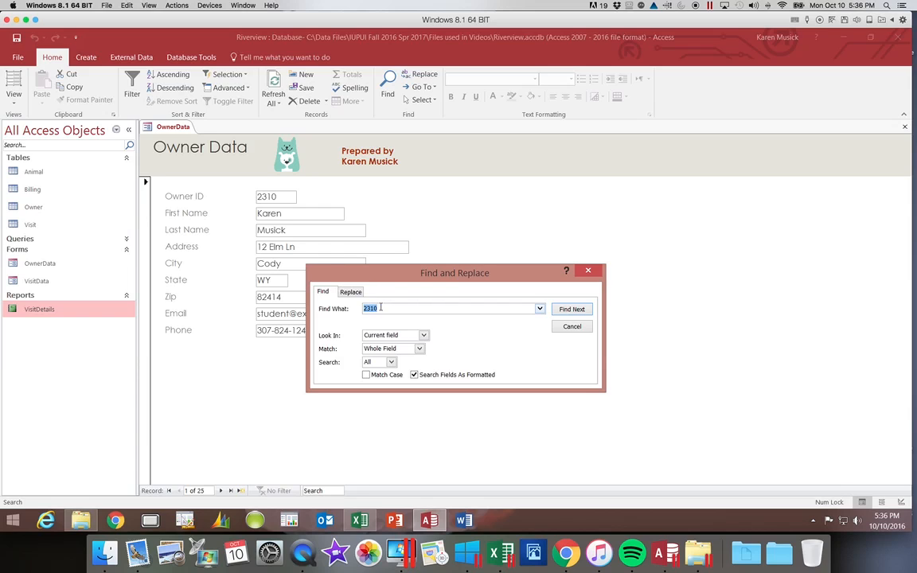
Set up a Current document search for 'Bobcat' matching Any Part of Field across all records.
click(423, 335)
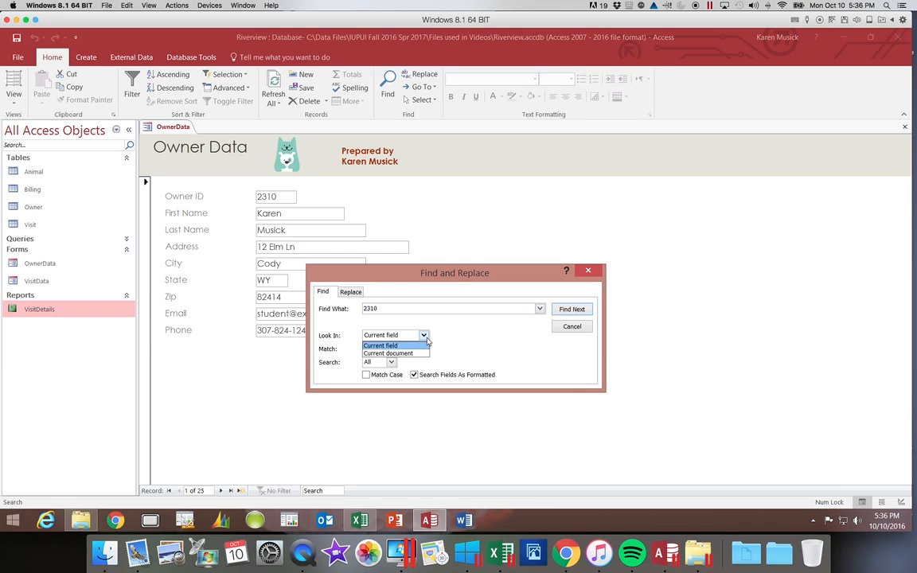
click(420, 352)
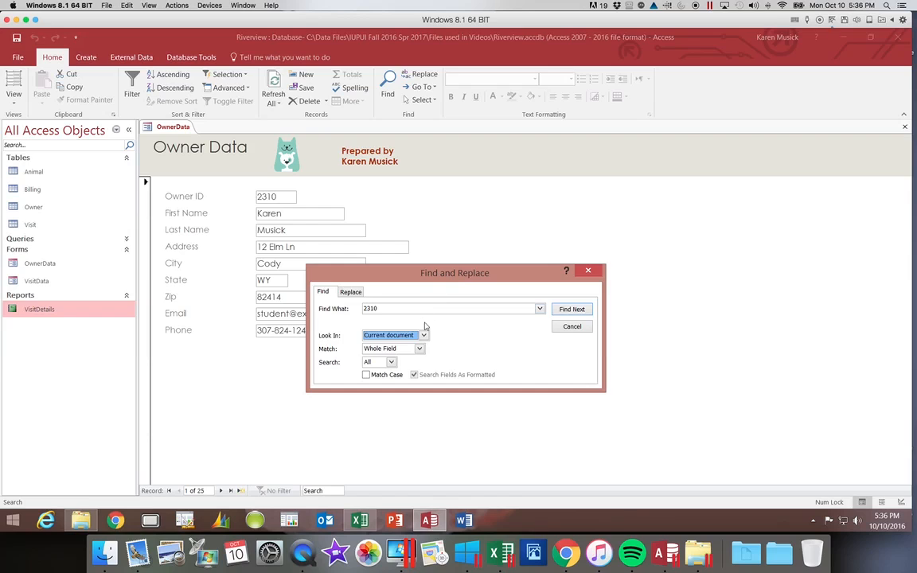
click(424, 335)
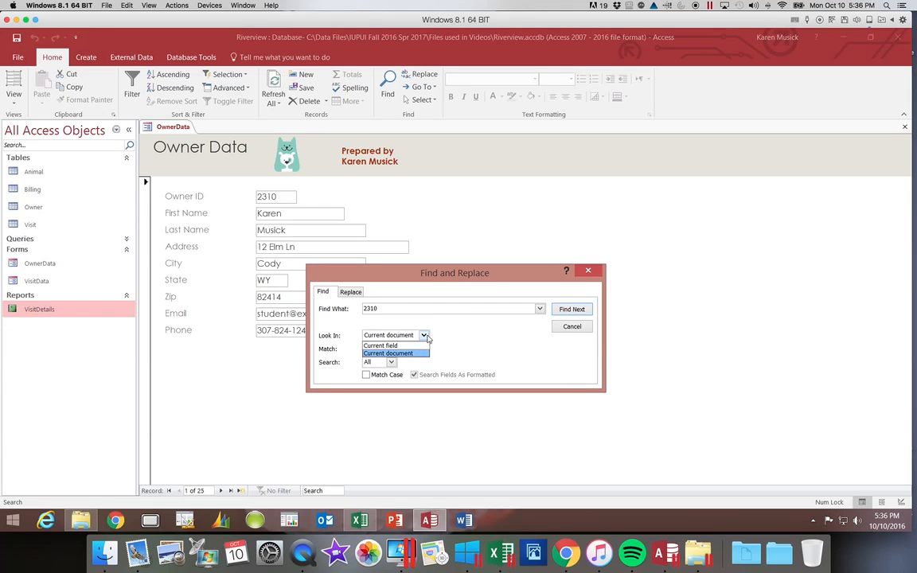
click(426, 337)
click(399, 310)
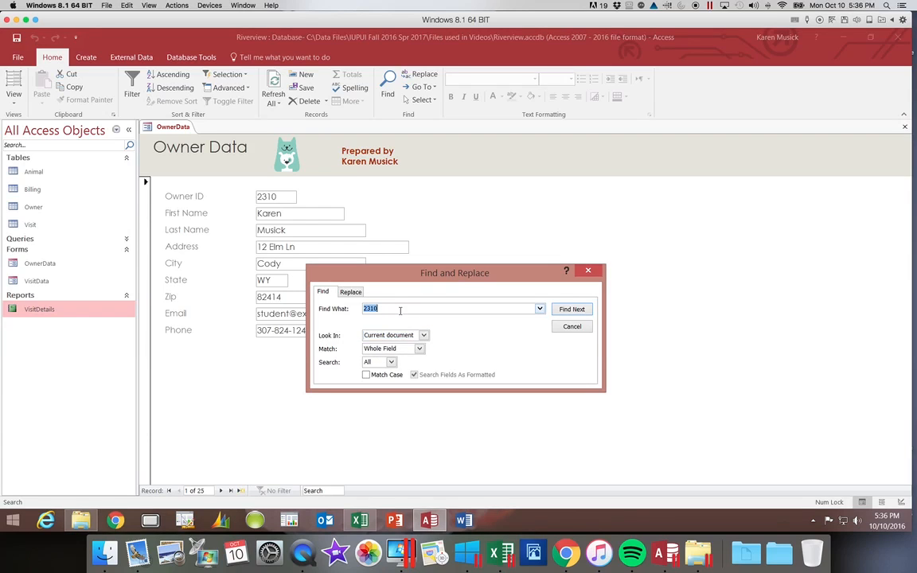
text(Bobcat)
click(419, 348)
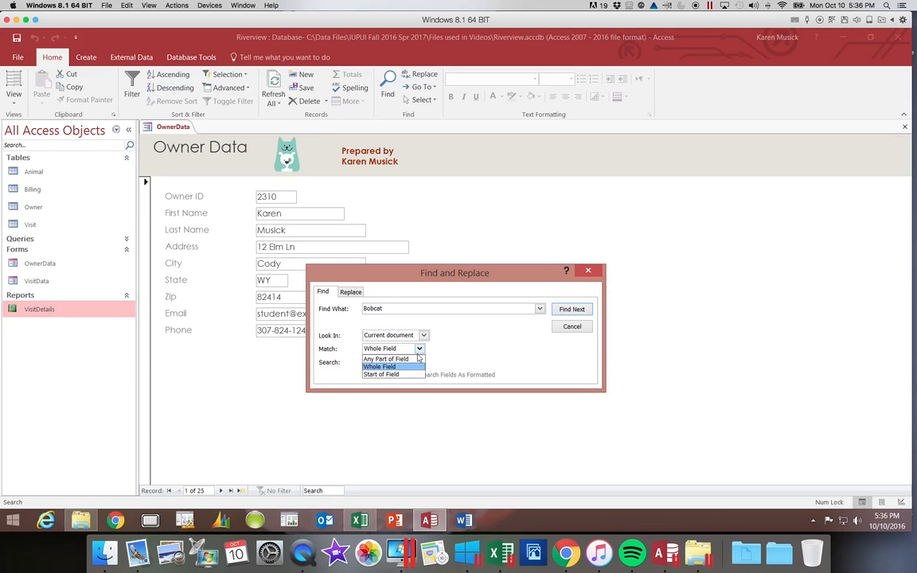
click(418, 361)
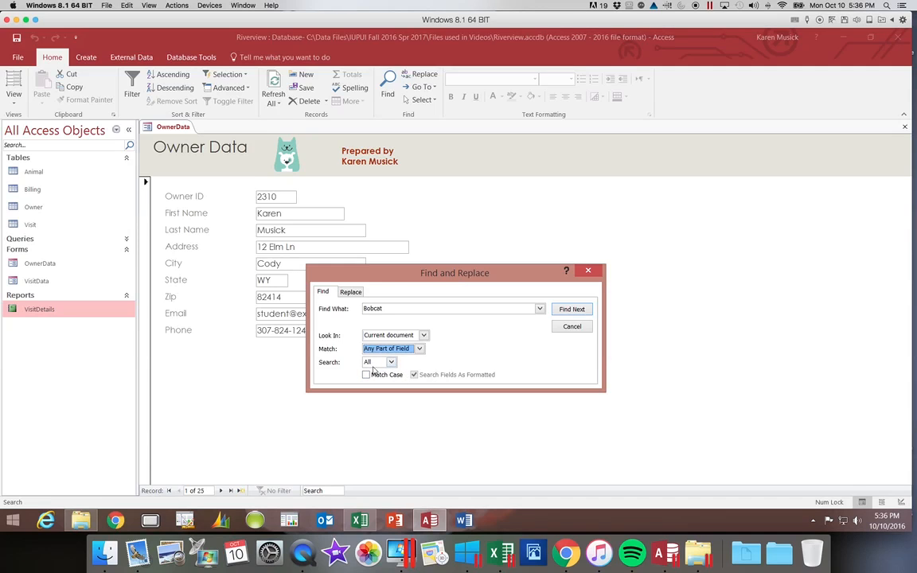
click(391, 363)
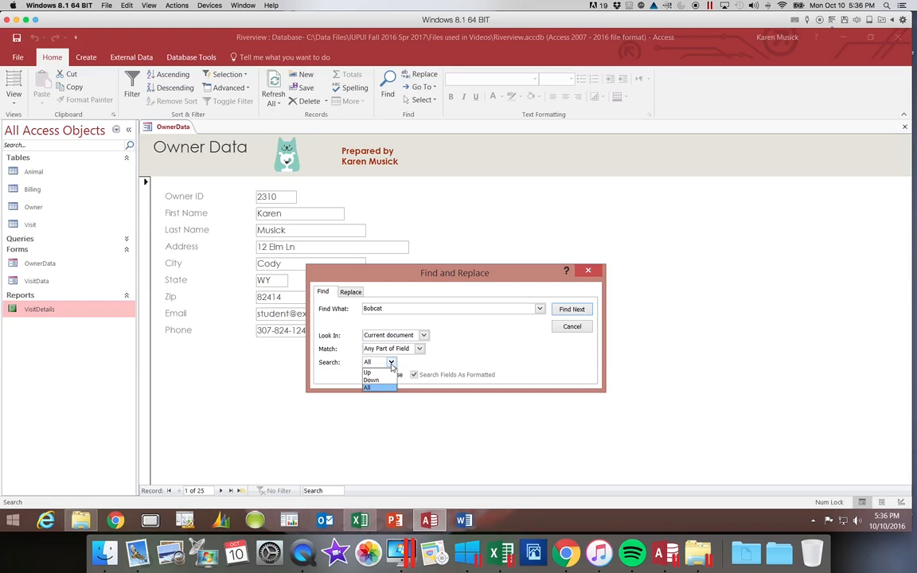
click(391, 364)
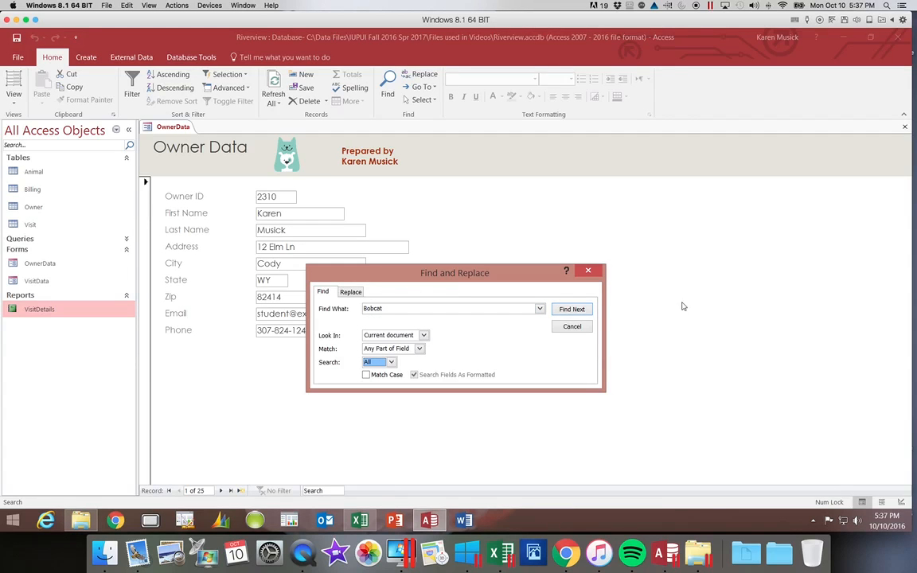
Find the Bobcat match at record 13 and confirm no further matches exist.
click(571, 309)
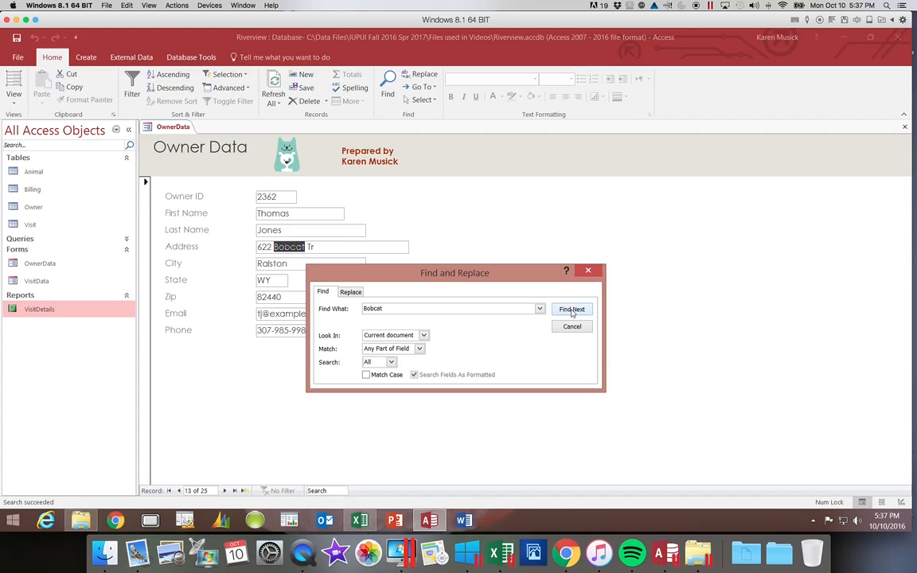
click(571, 310)
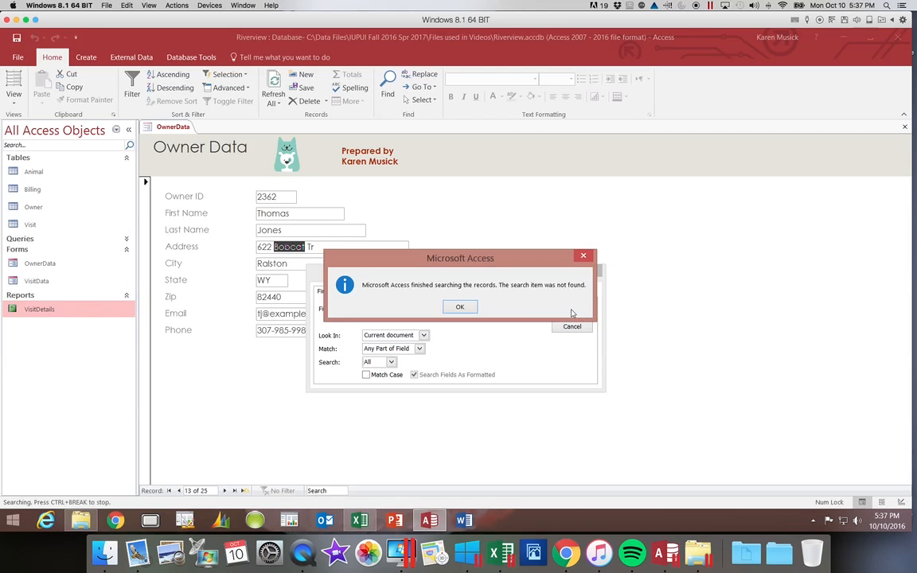
click(459, 308)
Search only the Owner ID field for 'Bobcat' and confirm there is no match.
click(570, 327)
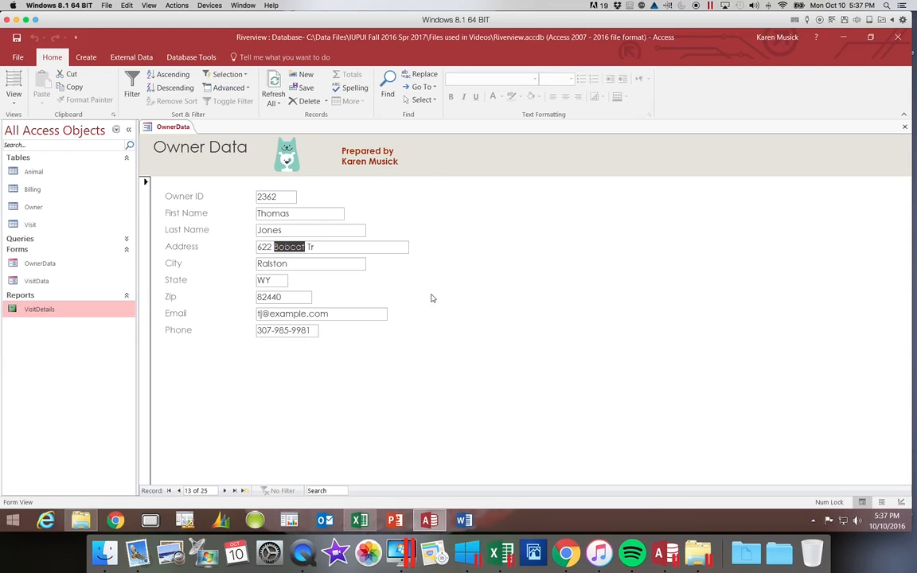
click(259, 196)
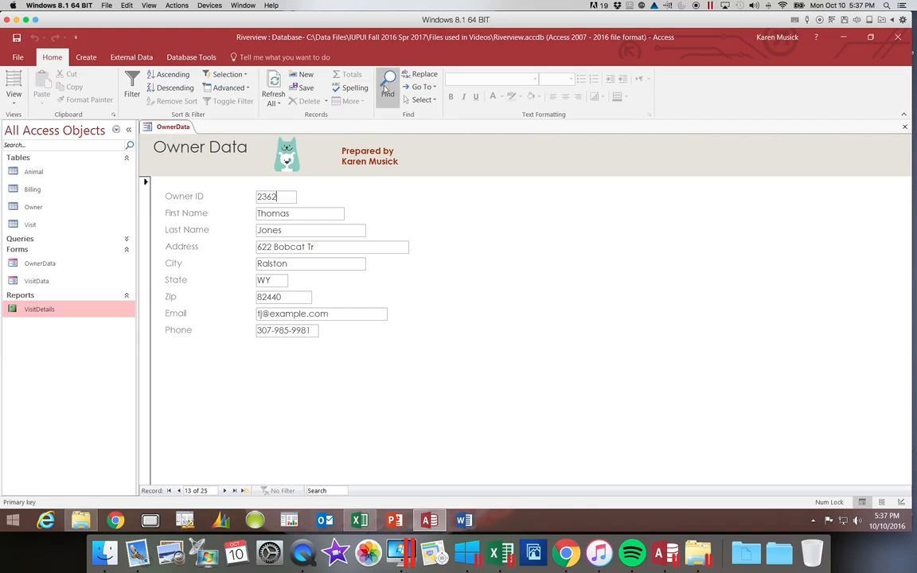
click(387, 83)
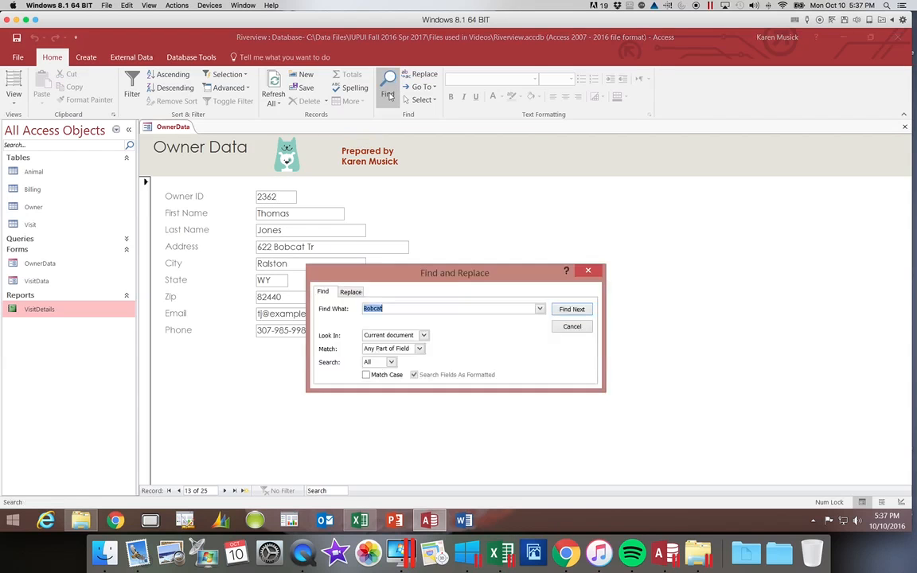
click(424, 335)
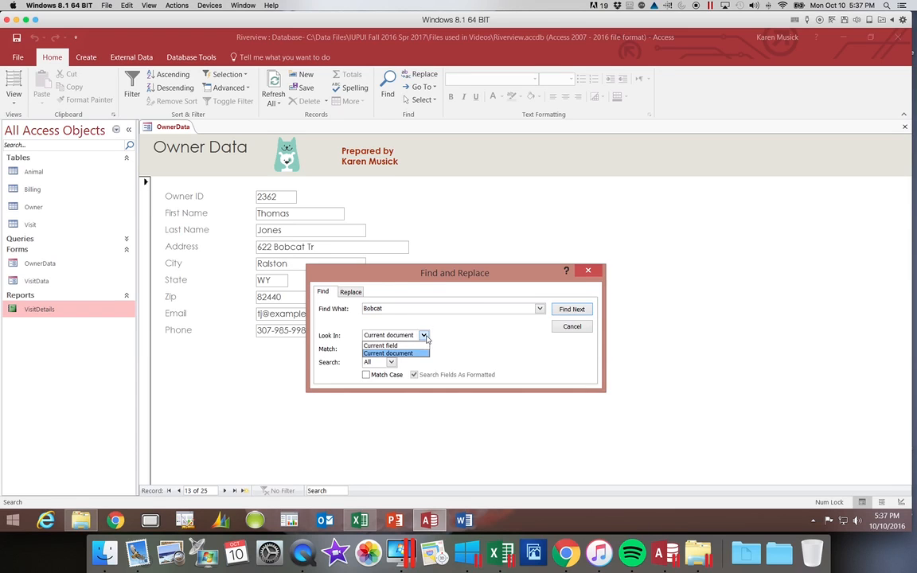
click(398, 344)
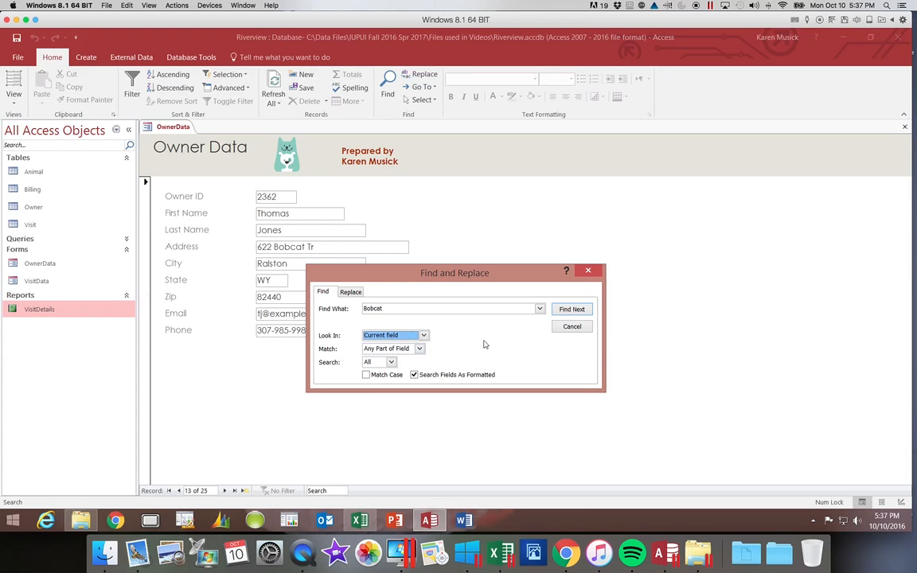
click(571, 311)
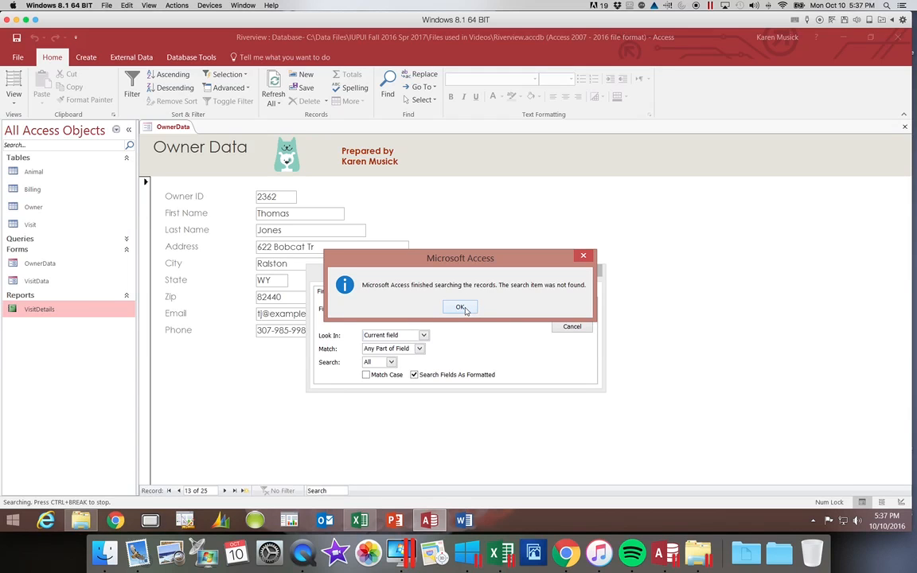
click(461, 308)
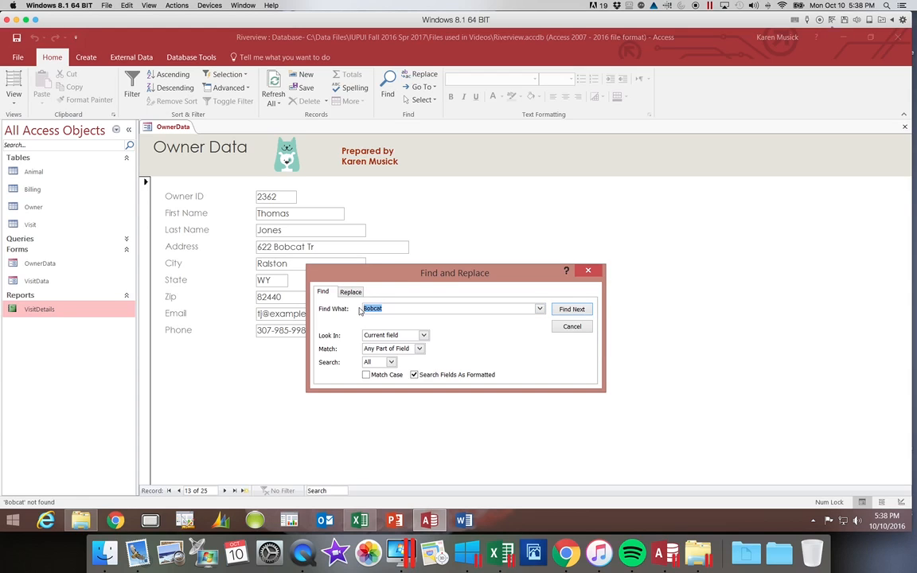
Search the whole form for the wildcard phone pattern '307-824*' matching Whole Field.
key(BackSpace)
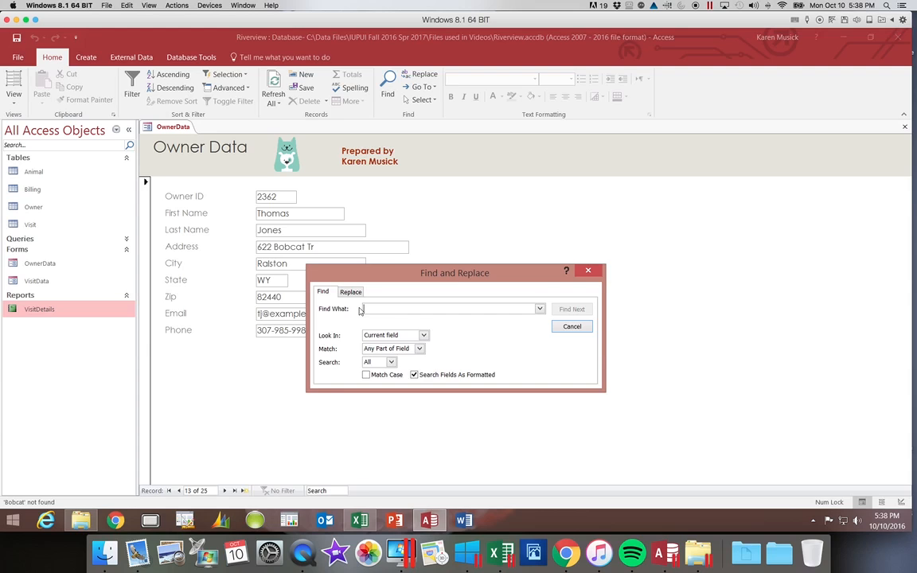
text(307)
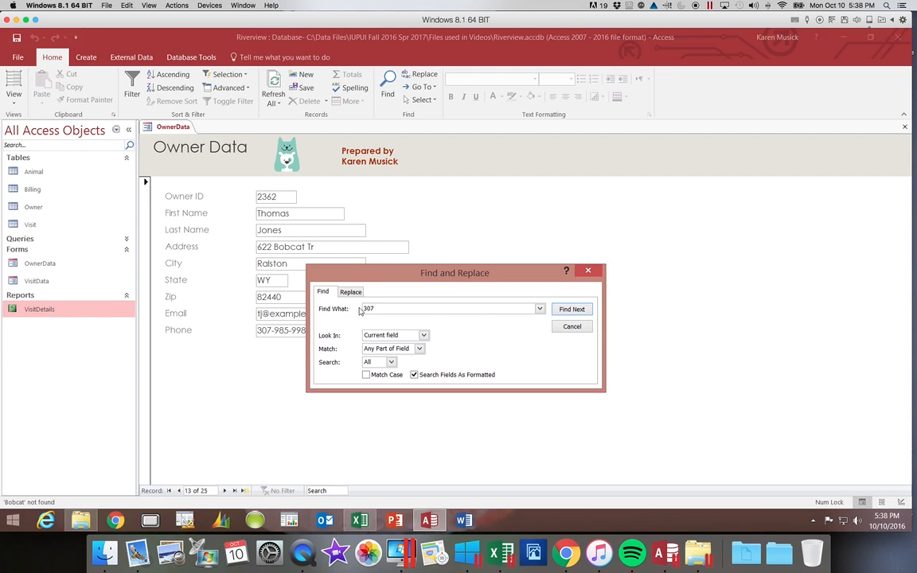
text(-824*)
click(425, 336)
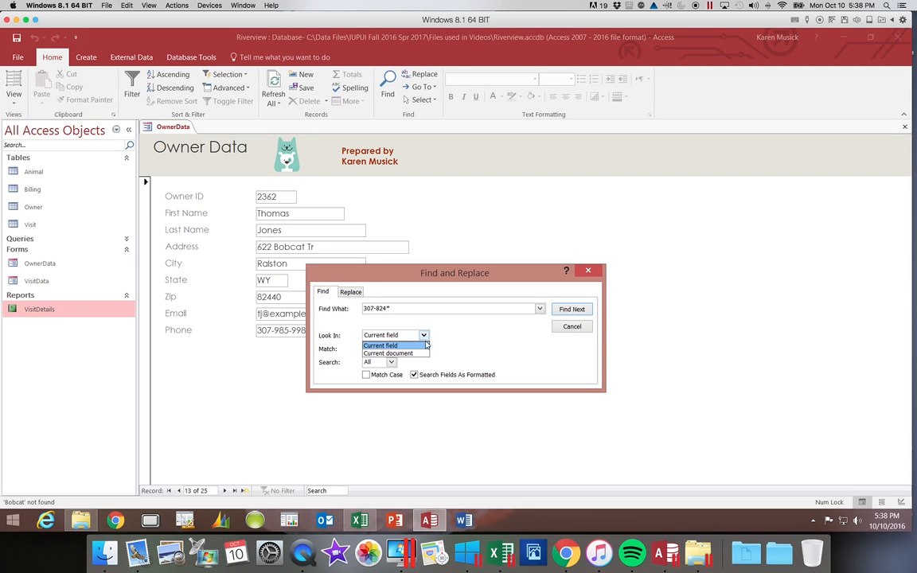
click(424, 354)
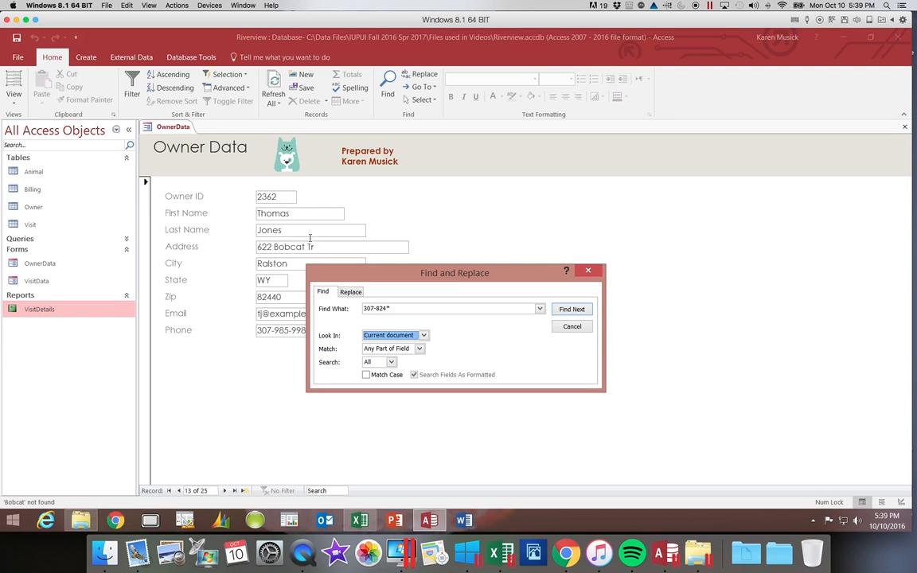
click(419, 348)
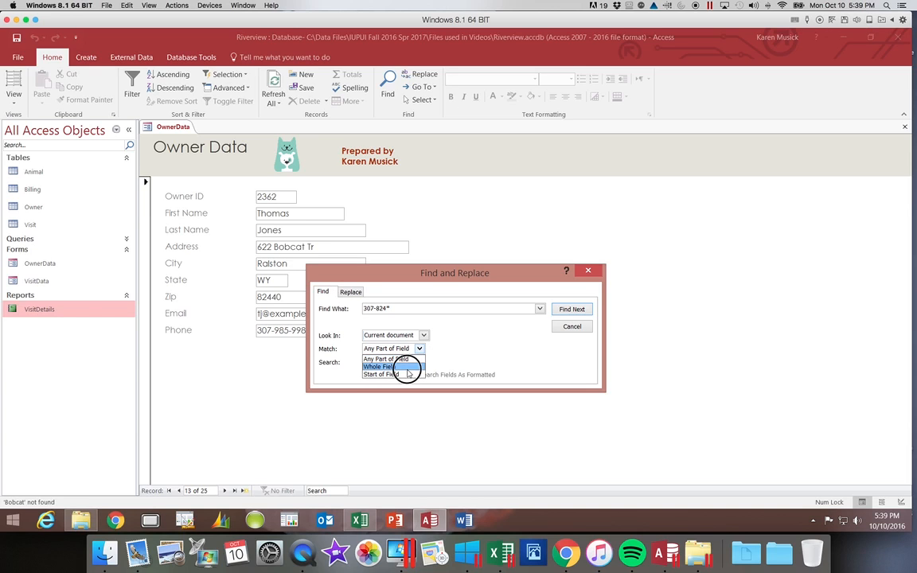
click(401, 366)
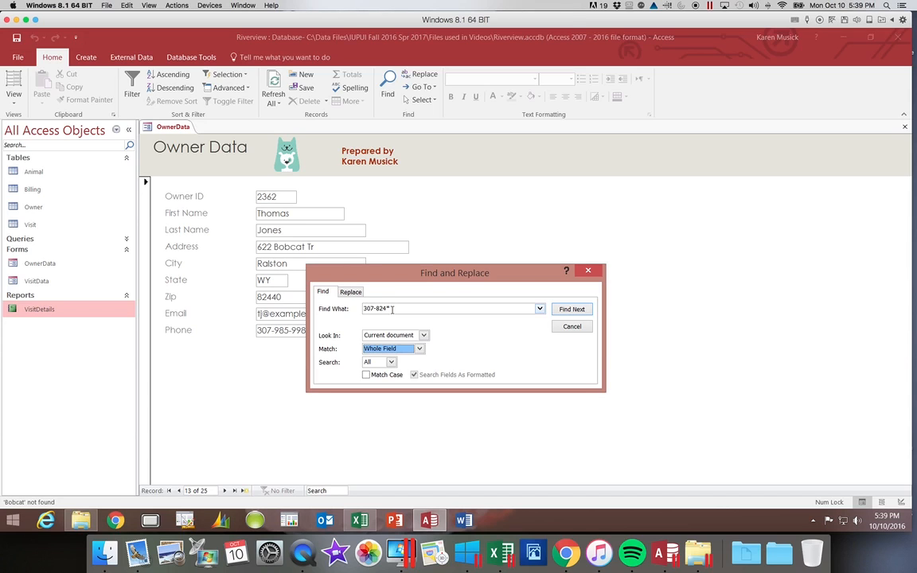
Step through every owner with a 307-824 phone number until no further matches remain.
click(570, 309)
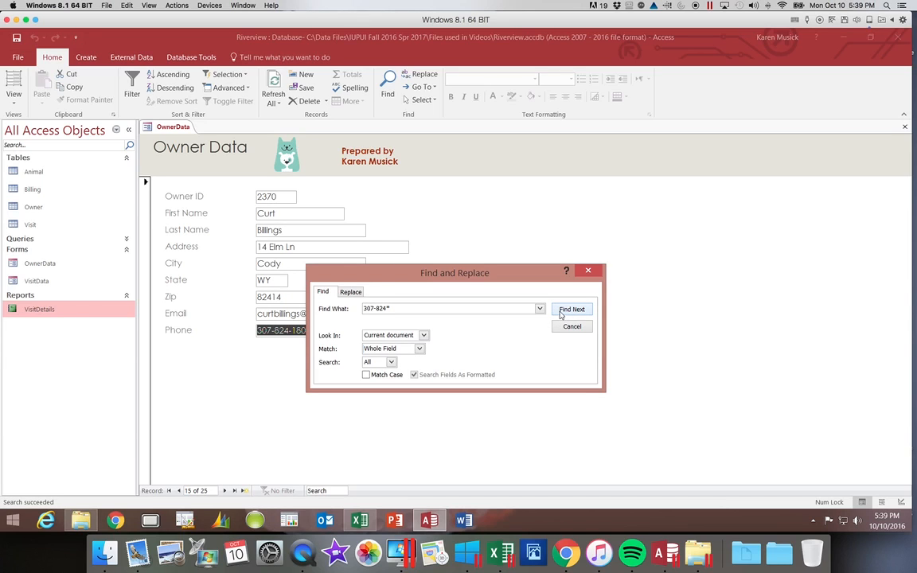
click(560, 312)
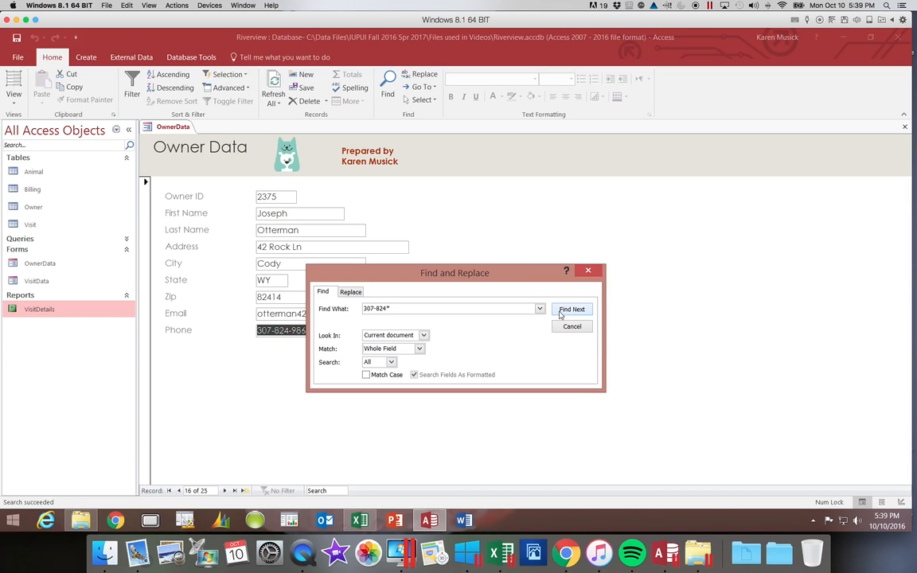
click(560, 312)
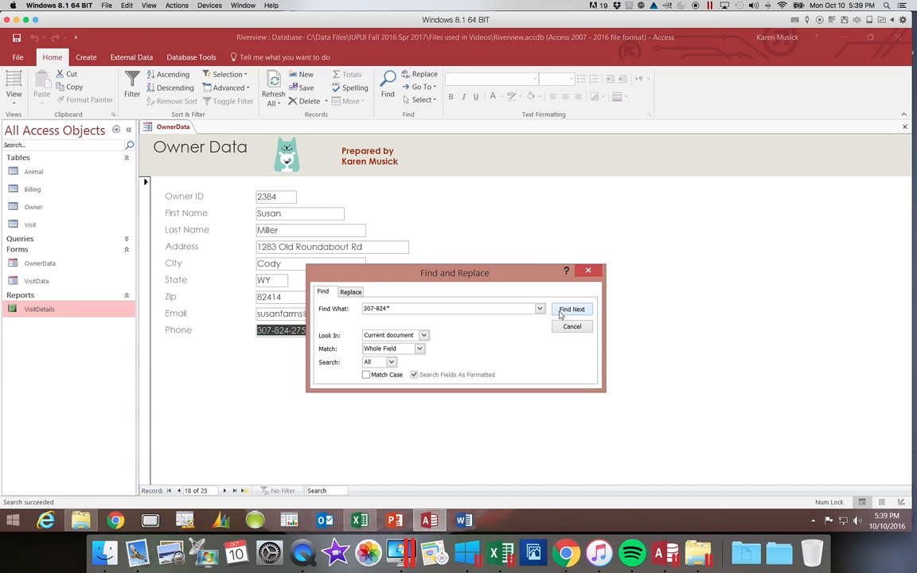
click(560, 311)
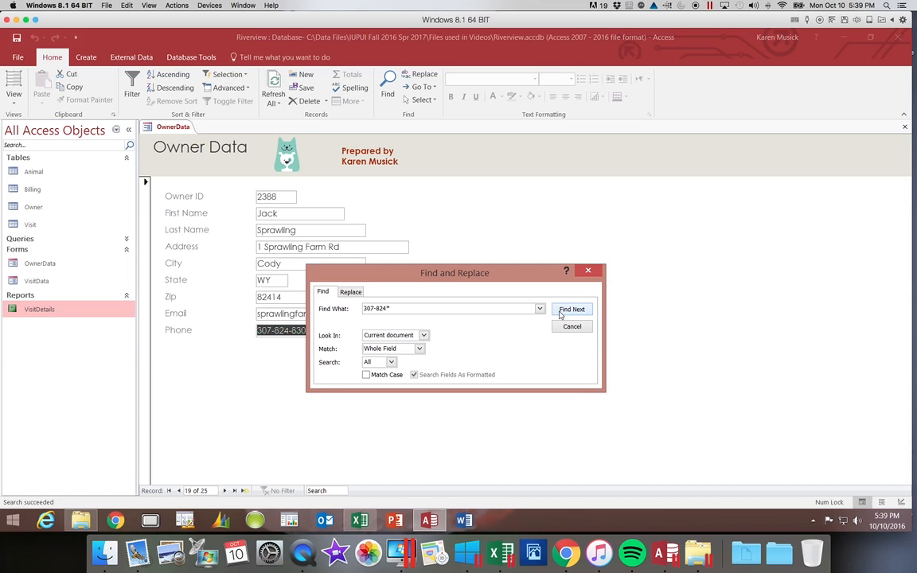
click(560, 312)
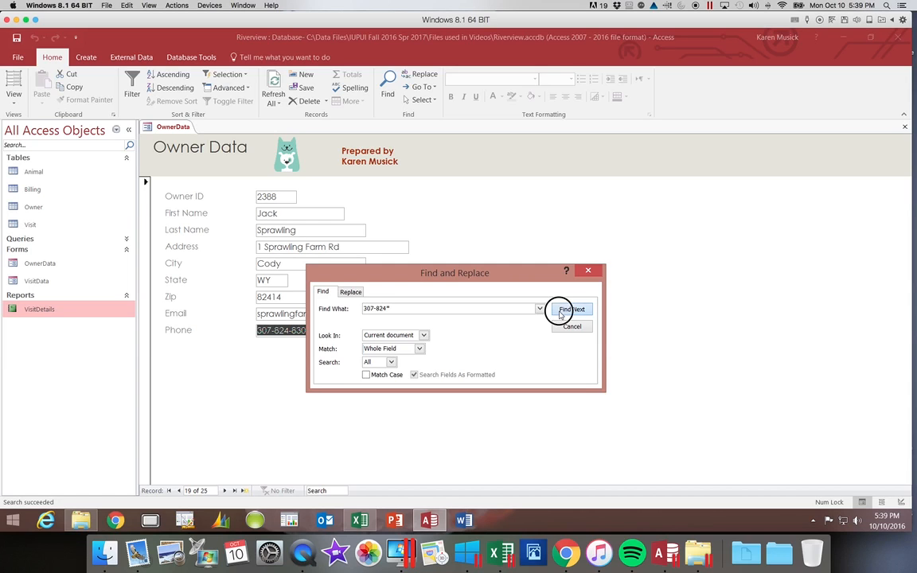
click(560, 312)
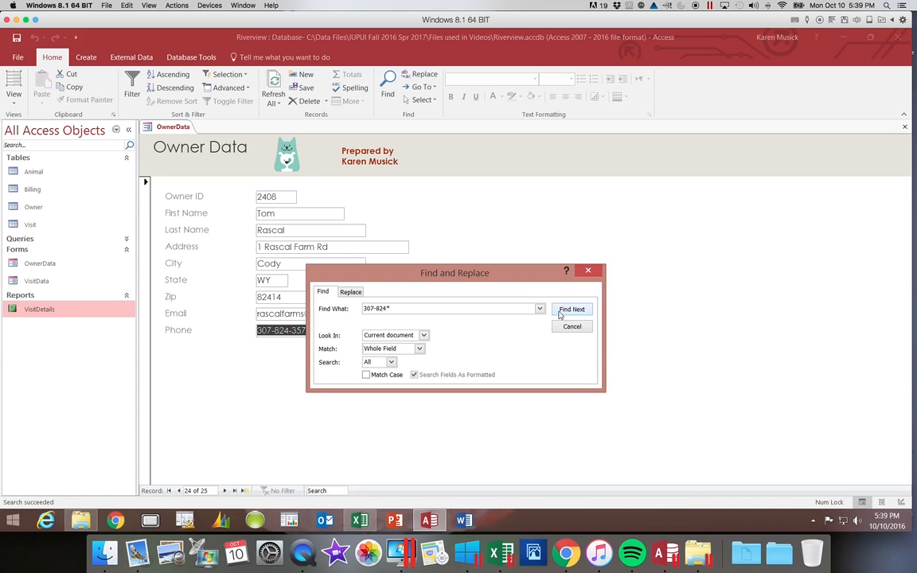
click(560, 313)
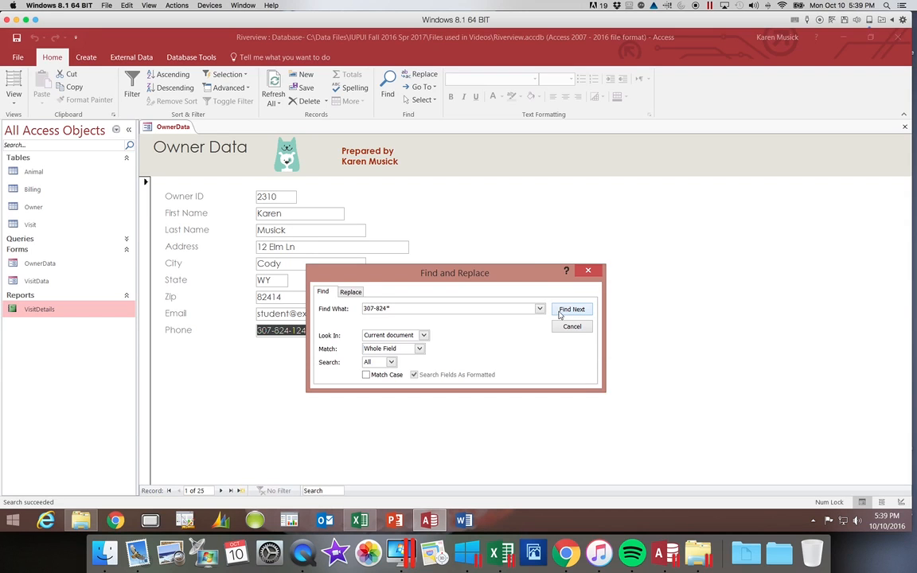
click(560, 313)
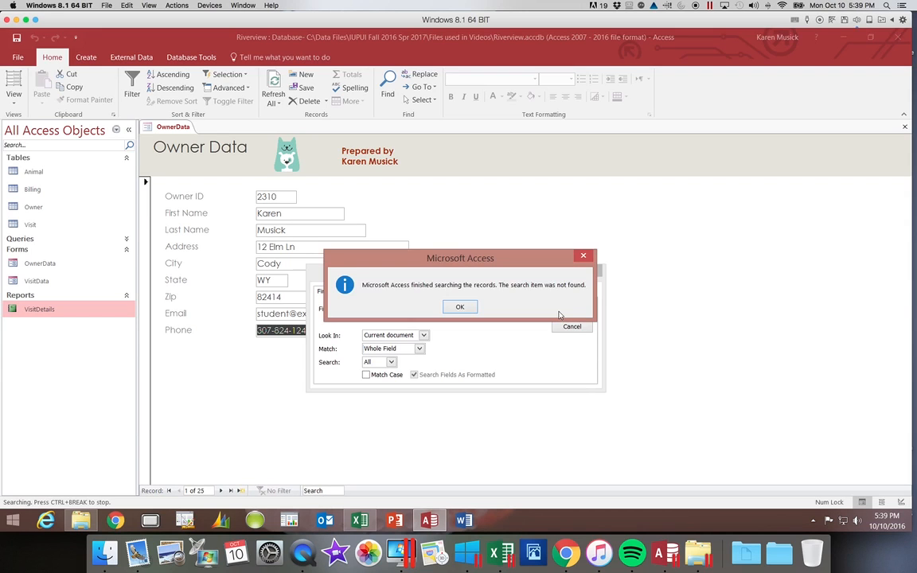
click(460, 308)
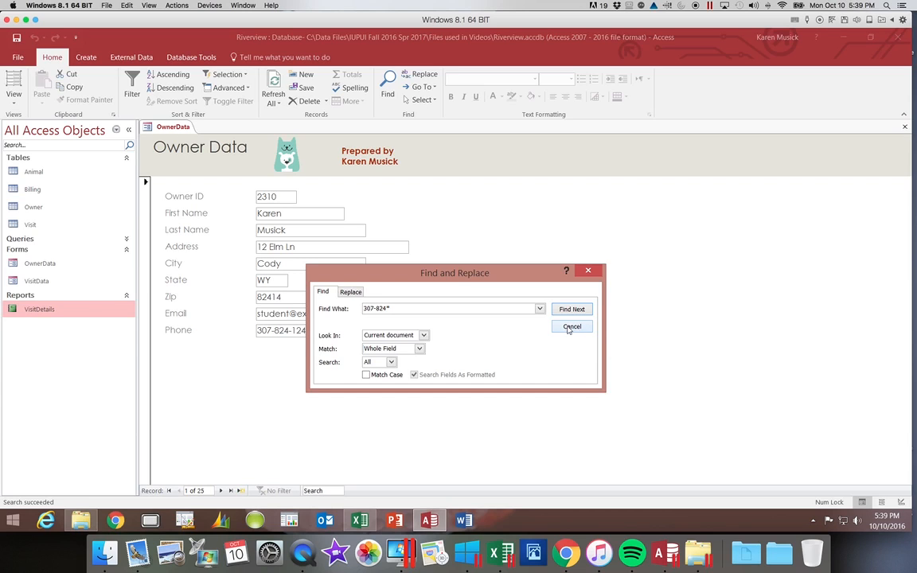
Search for the owner's last name to reach record 3, then close the search dialog.
click(339, 308)
key(Caps_Lock)
text(P[)
key(BackSpace)
key(Tab)
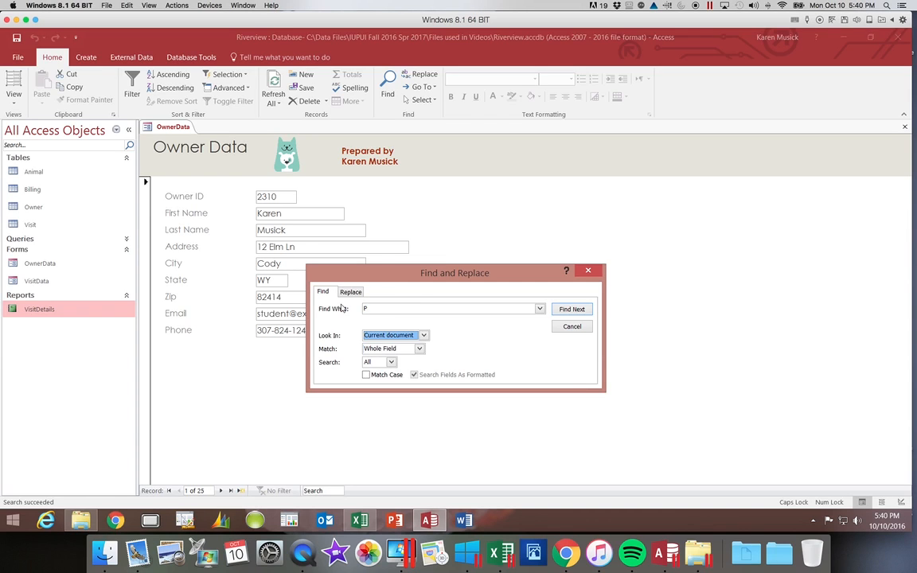
click(386, 306)
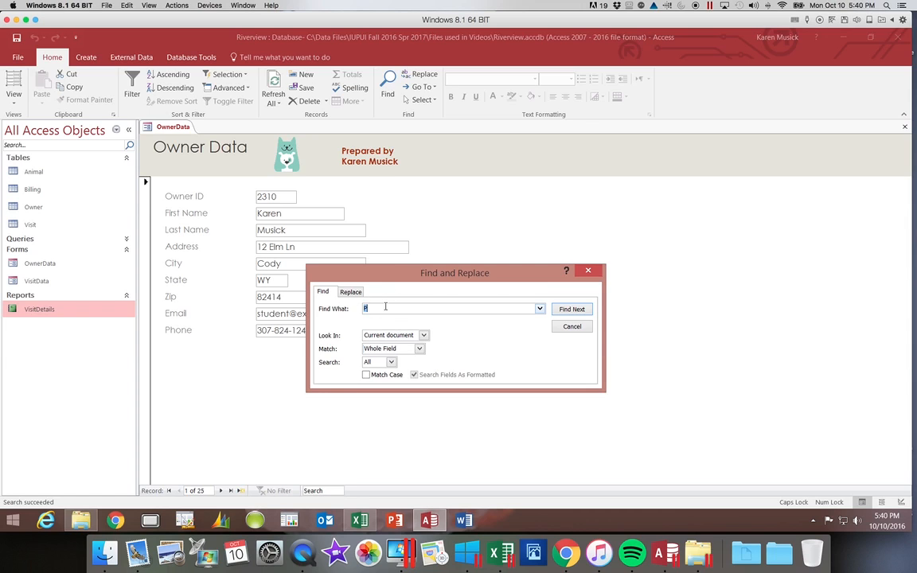
key(Caps_Lock)
text(Pincher)
click(562, 314)
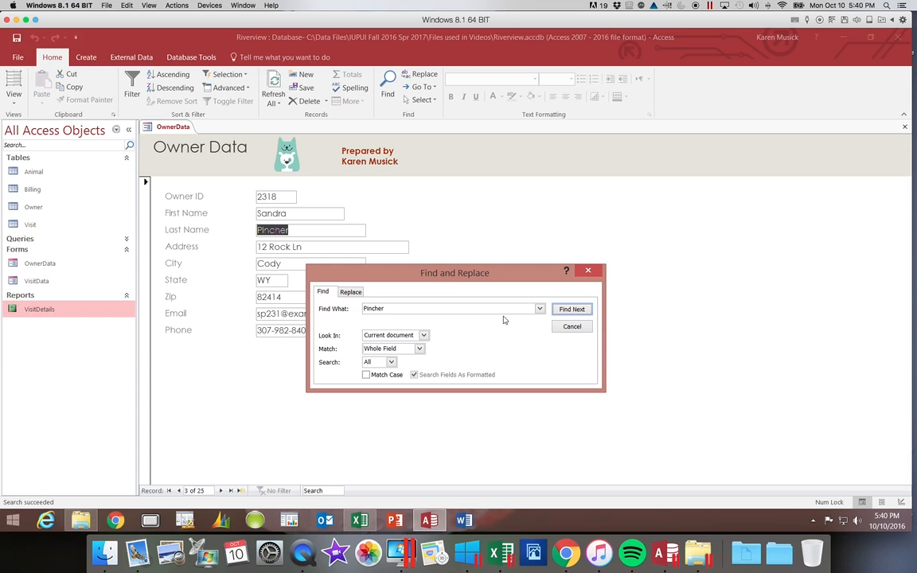
drag(472, 282, 640, 289)
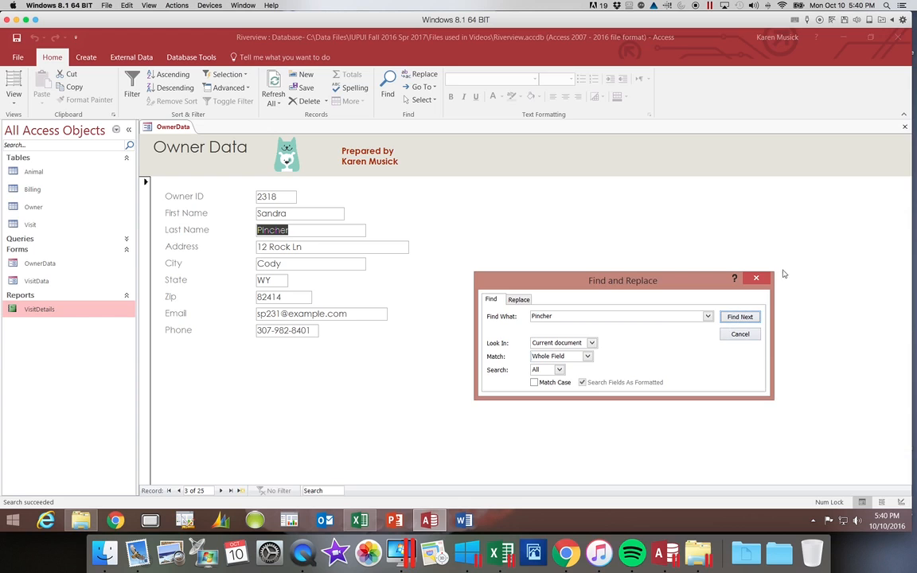
click(756, 279)
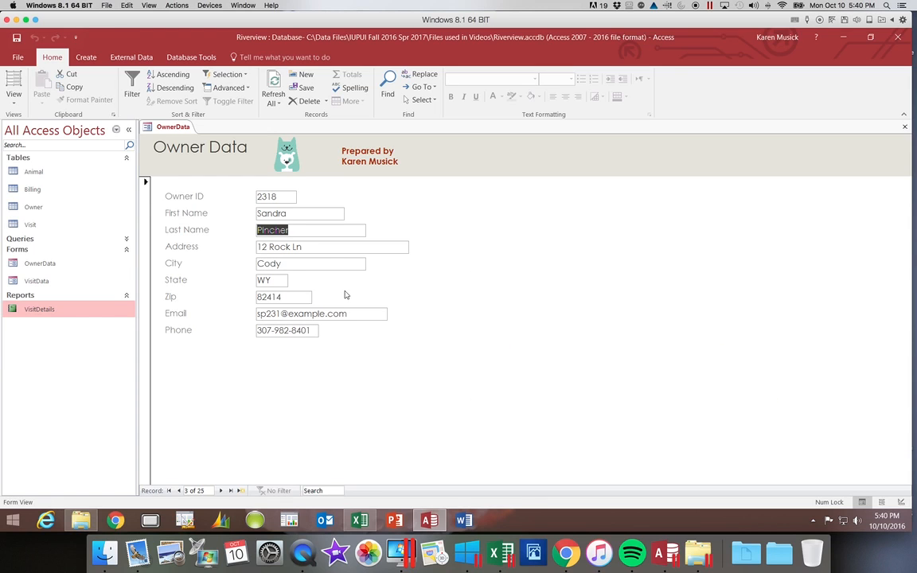
Update record 3's street address, city and zip, save it, and start a new blank record.
drag(313, 243, 241, 244)
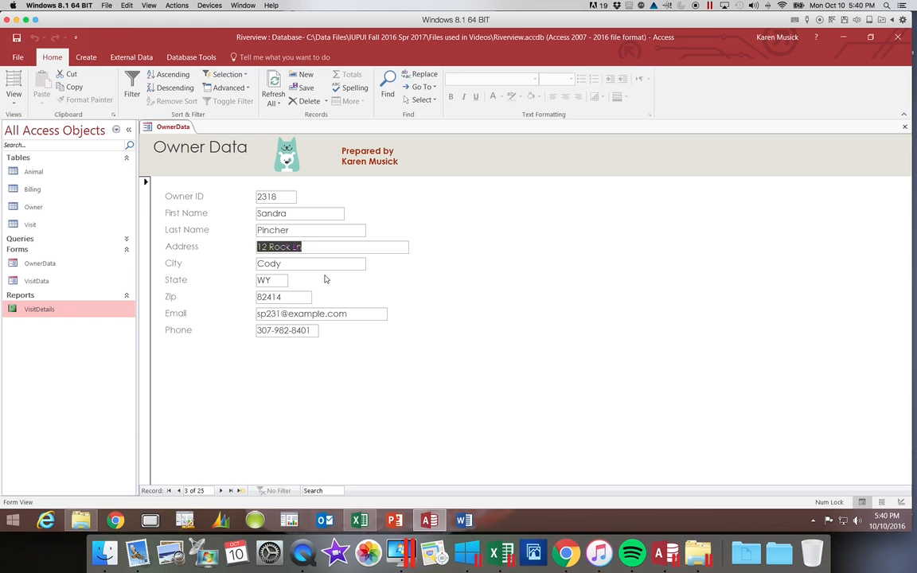
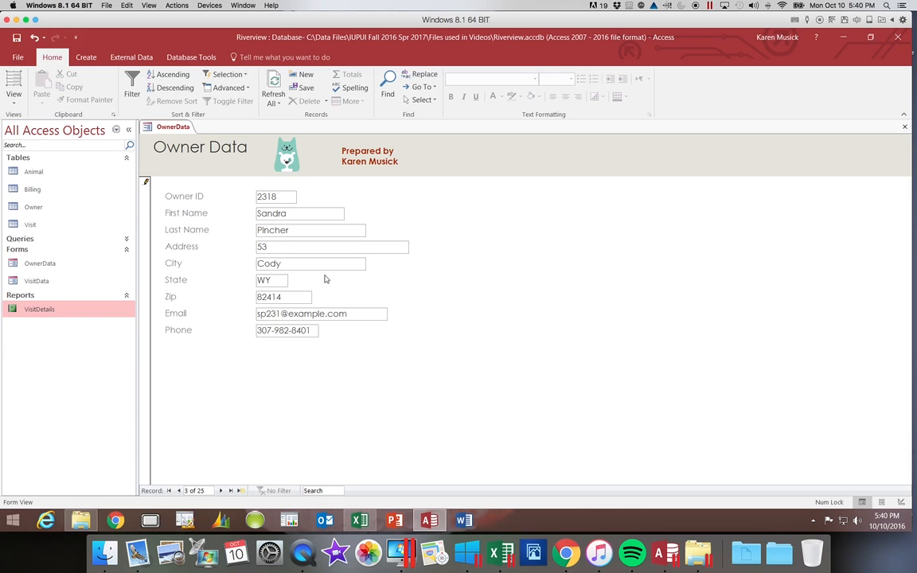
key(Tab)
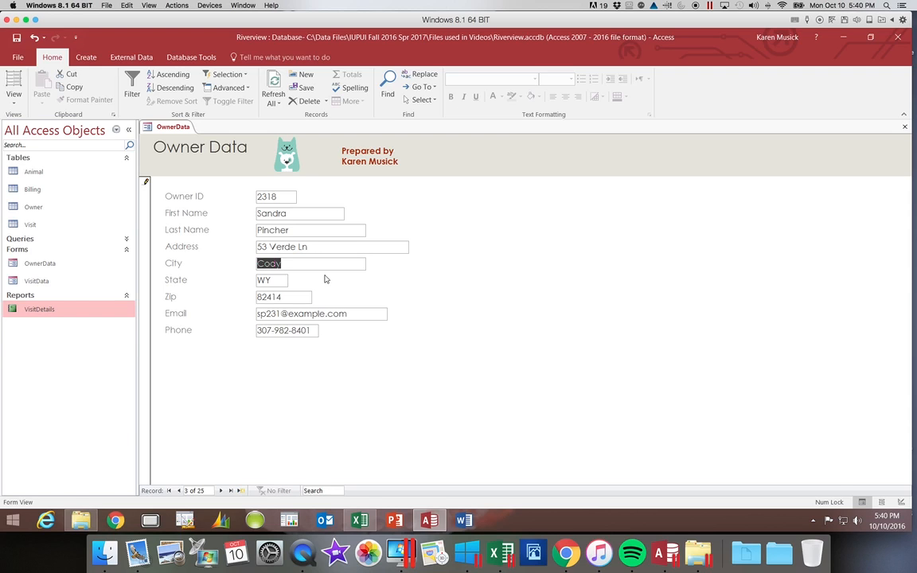
text(Powell)
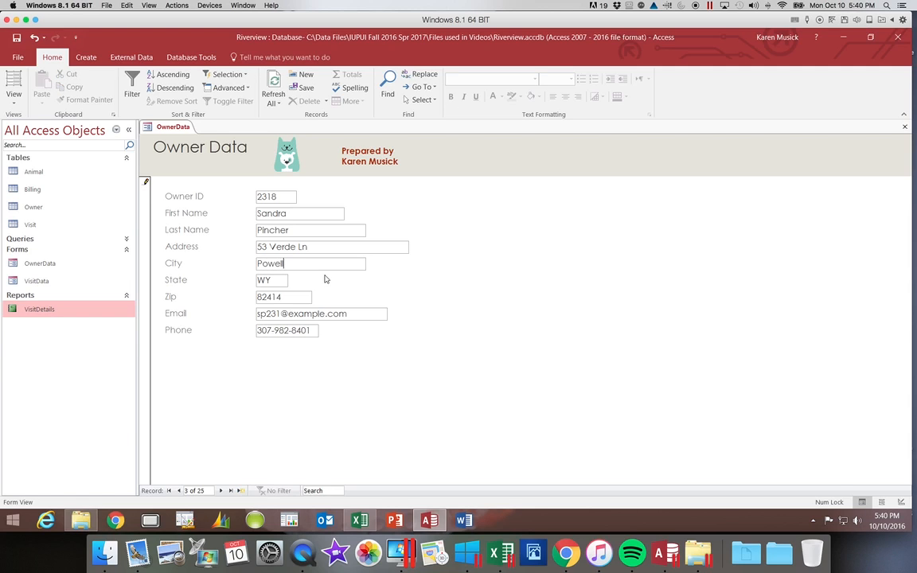
key(Tab)
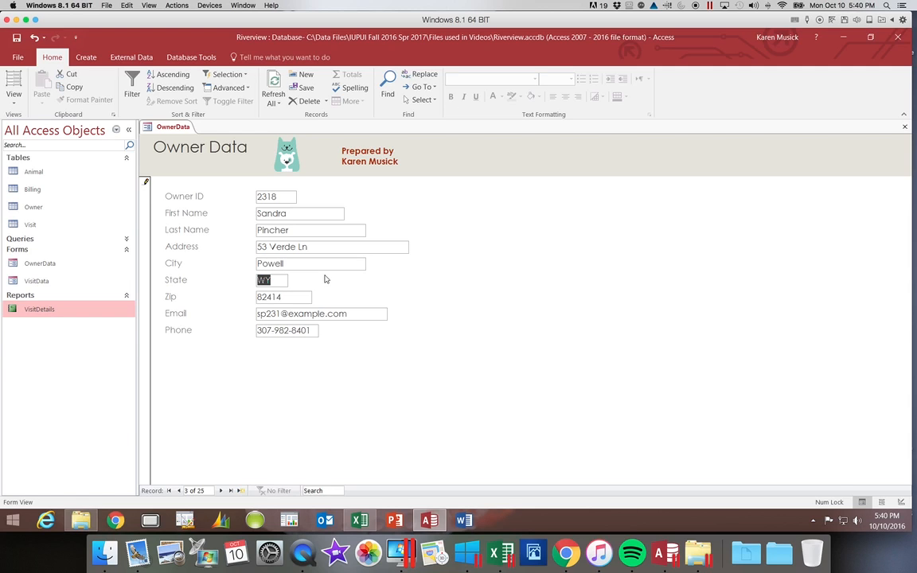
key(Tab)
text(82440)
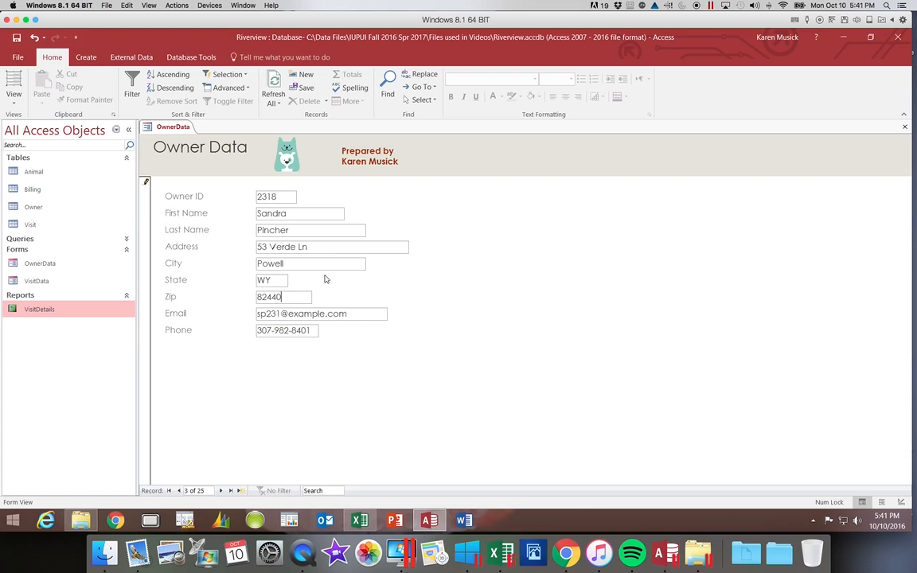
key(Tab)
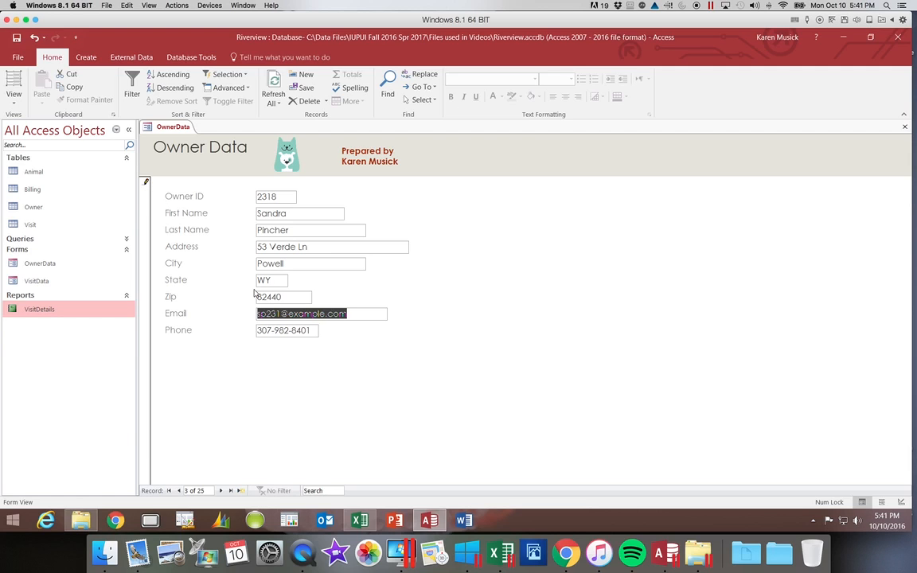
key(Tab)
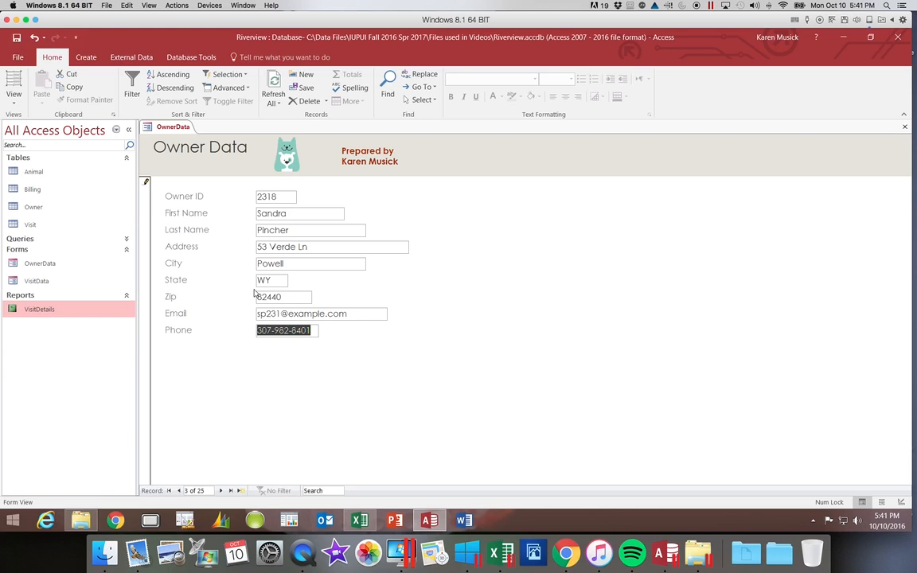
key(Tab)
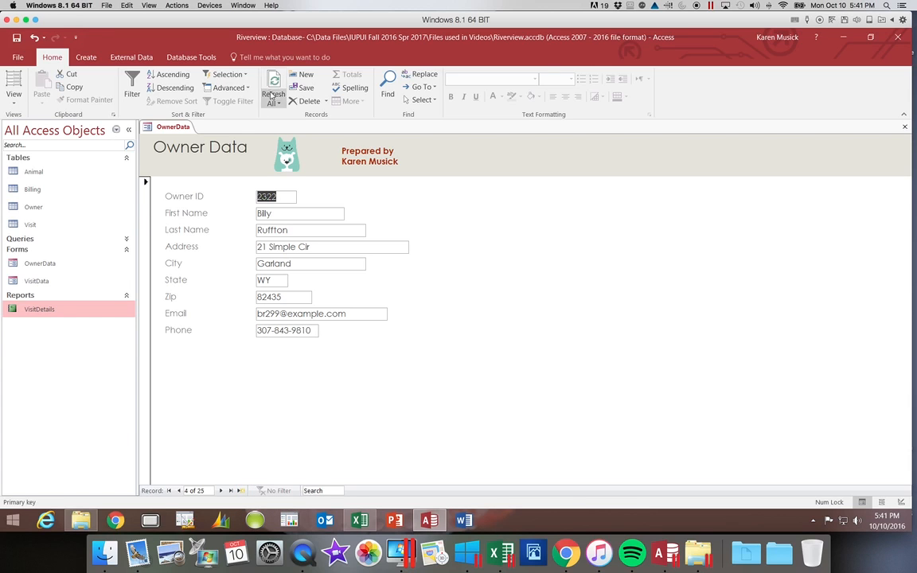
click(307, 78)
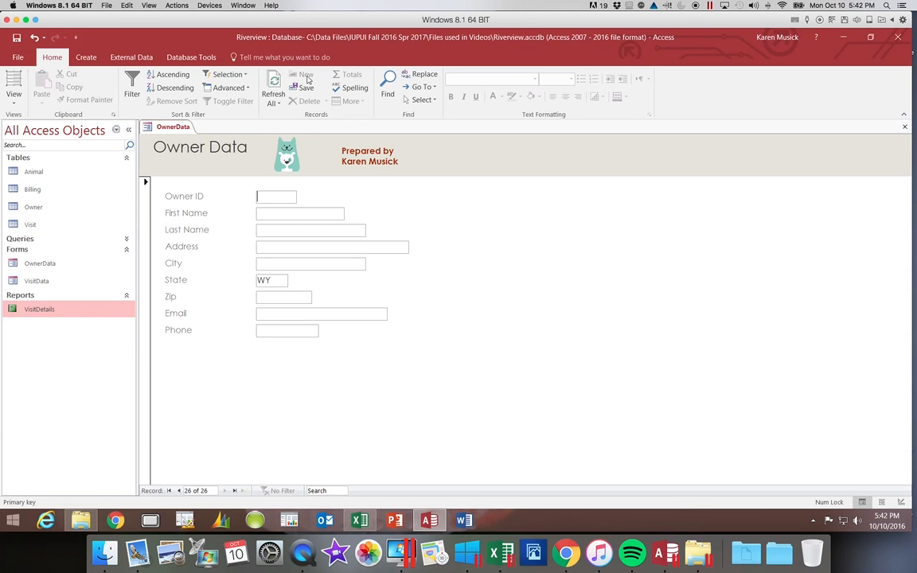
Enter the new owner's ID, full name and street address.
text(2416)
key(Tab)
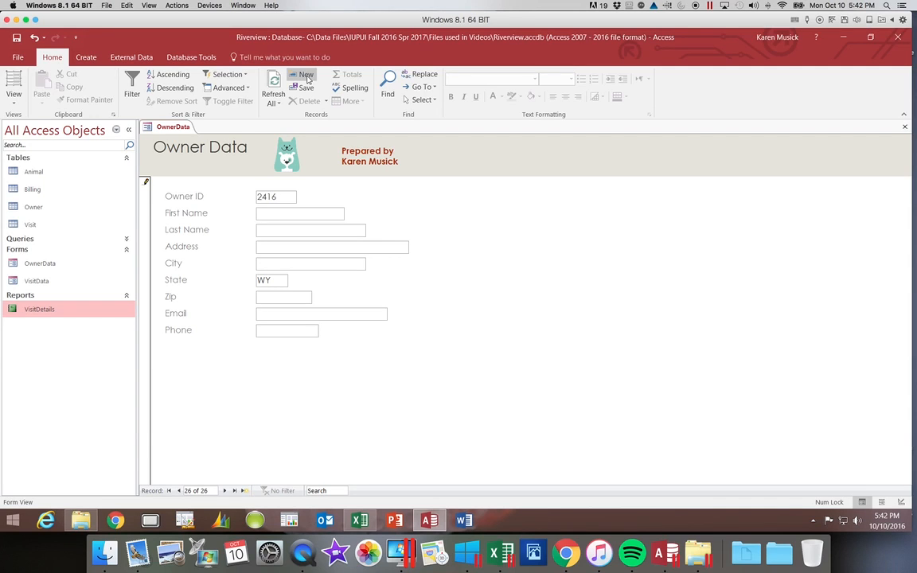
text(ne)
key(BackSpace)
key(BackSpace)
key(Tab)
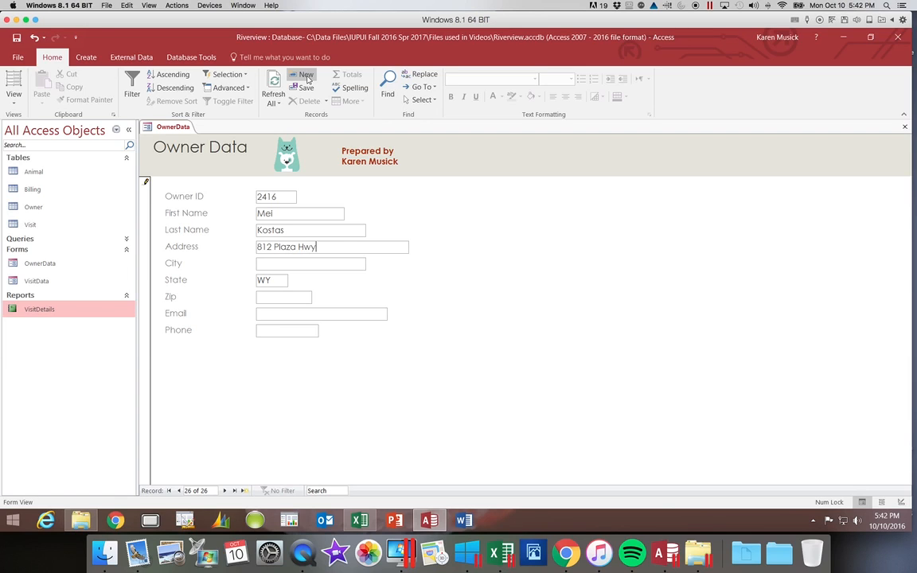
Fill in the owner's city, zip, e-mail and phone, then save and start a blank record.
key(Tab)
text(Elk Butte)
key(Tab)
key(Tab)
text(82433)
key(Tab)
text(meow)
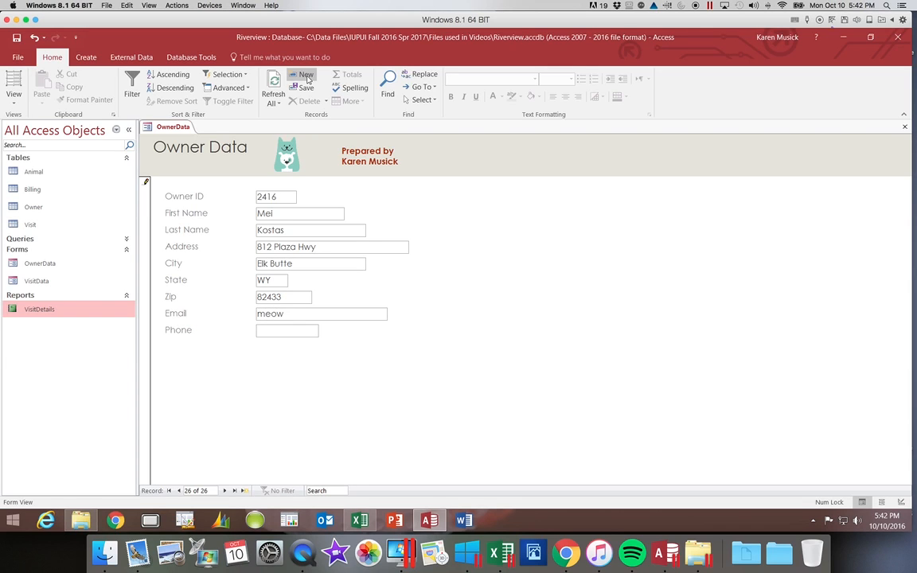
text(meow@example.com)
key(Tab)
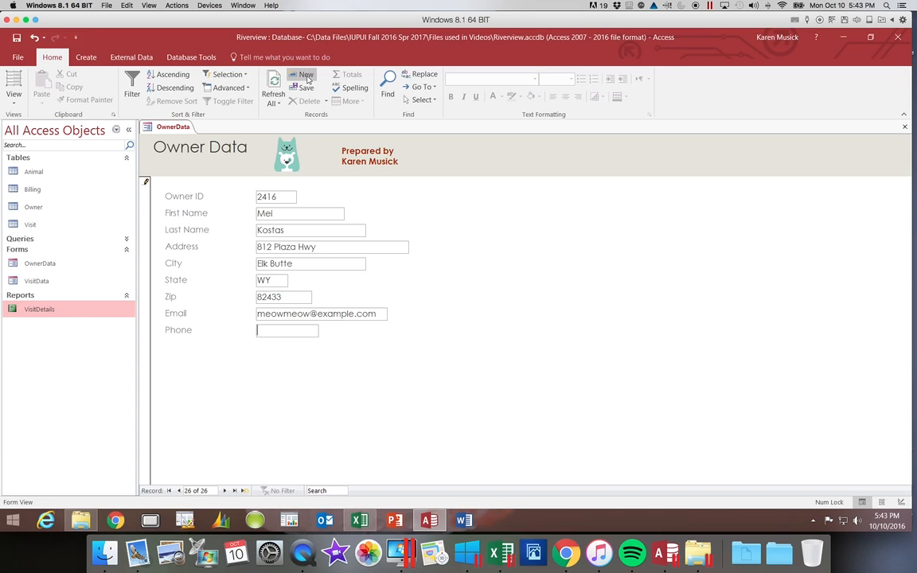
click(306, 75)
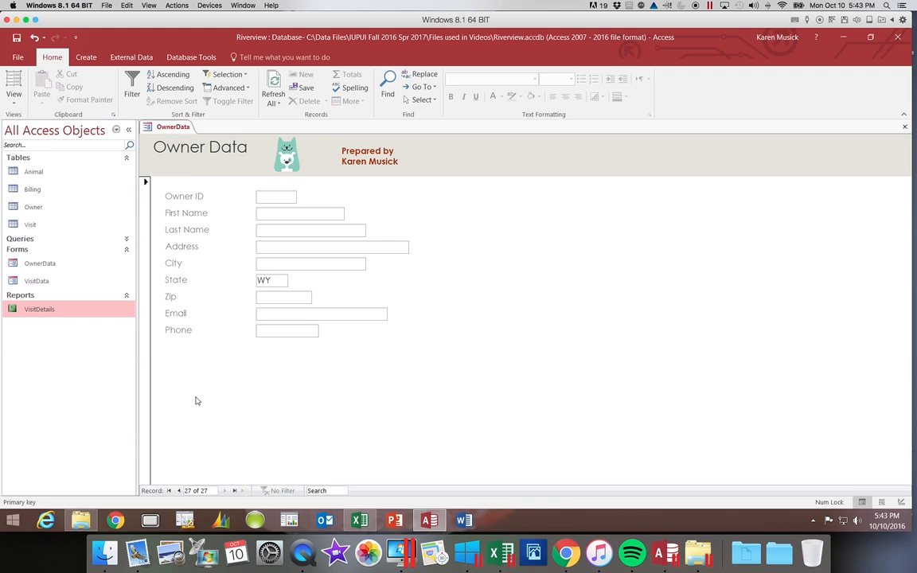
Return to the first owner record and show the print preview of the form.
click(169, 491)
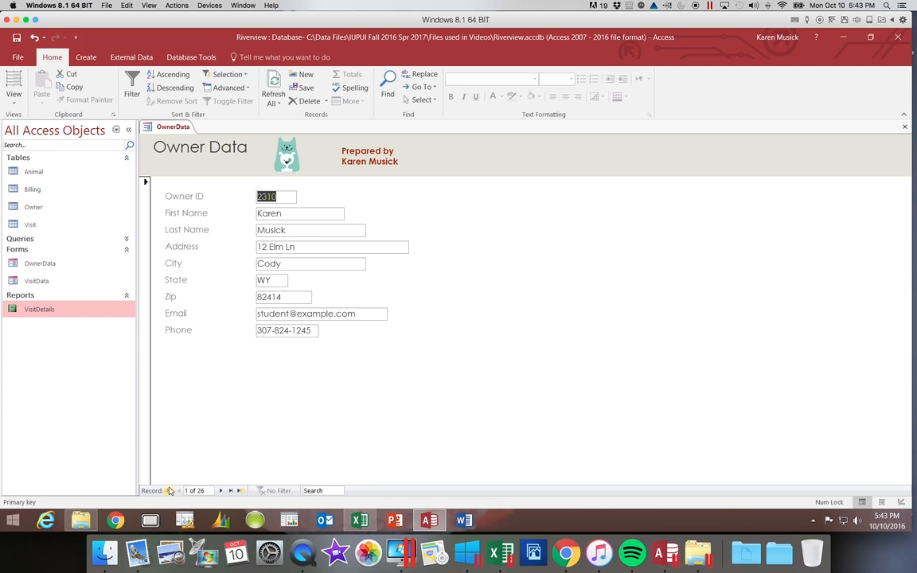
click(17, 57)
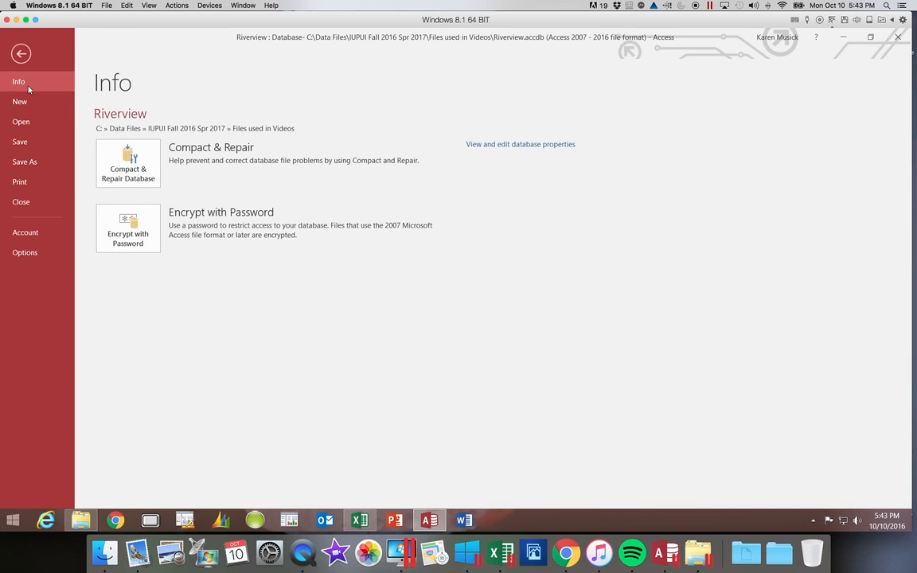
click(35, 182)
click(130, 232)
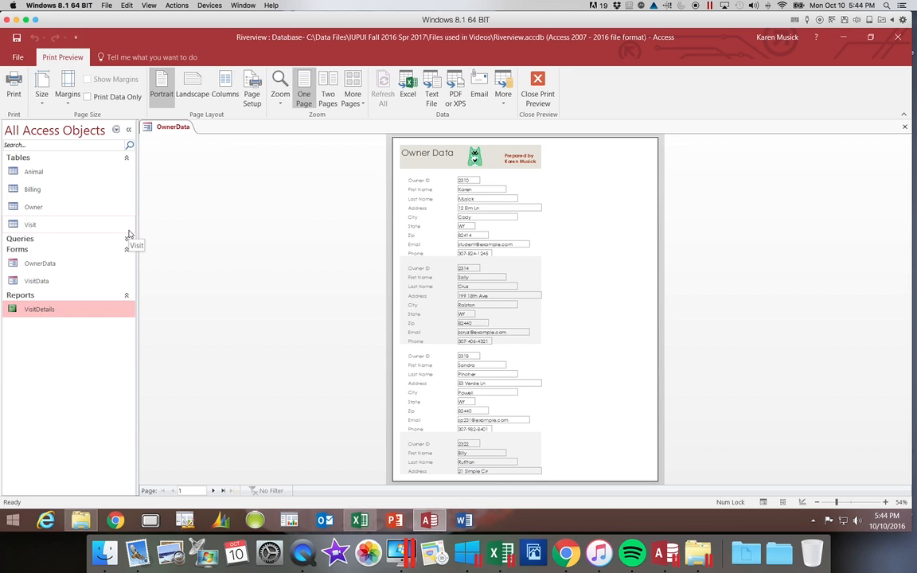
Page through the preview to page 5, then close it to return to Form view.
click(214, 489)
click(214, 491)
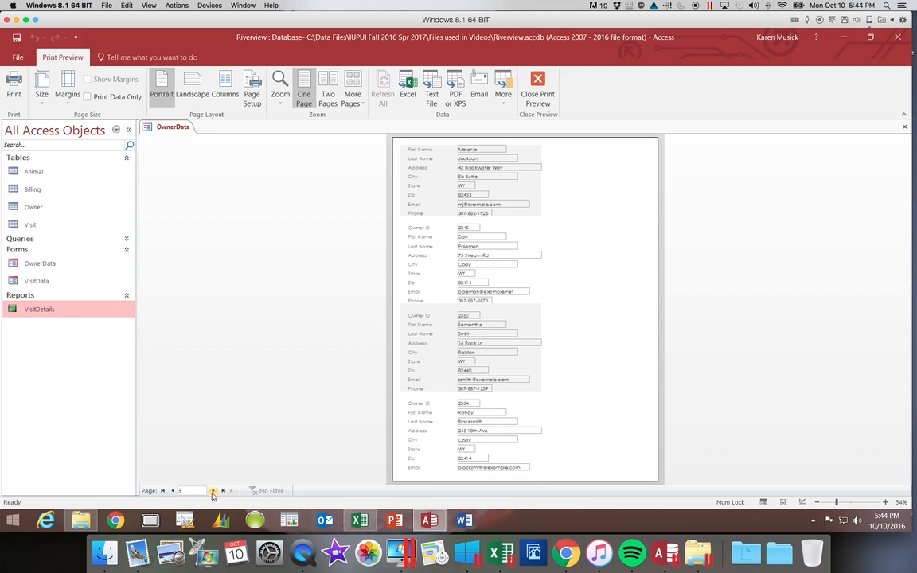
click(214, 491)
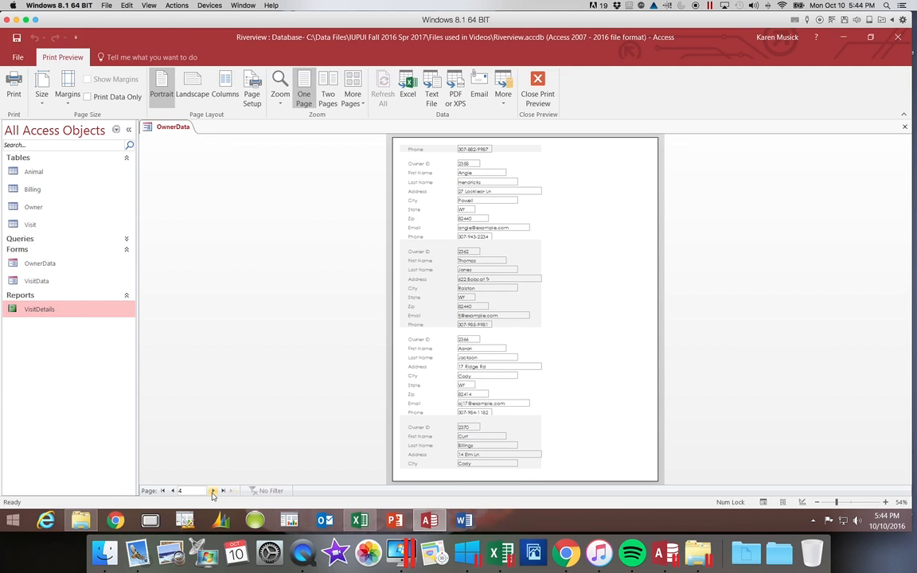
click(212, 491)
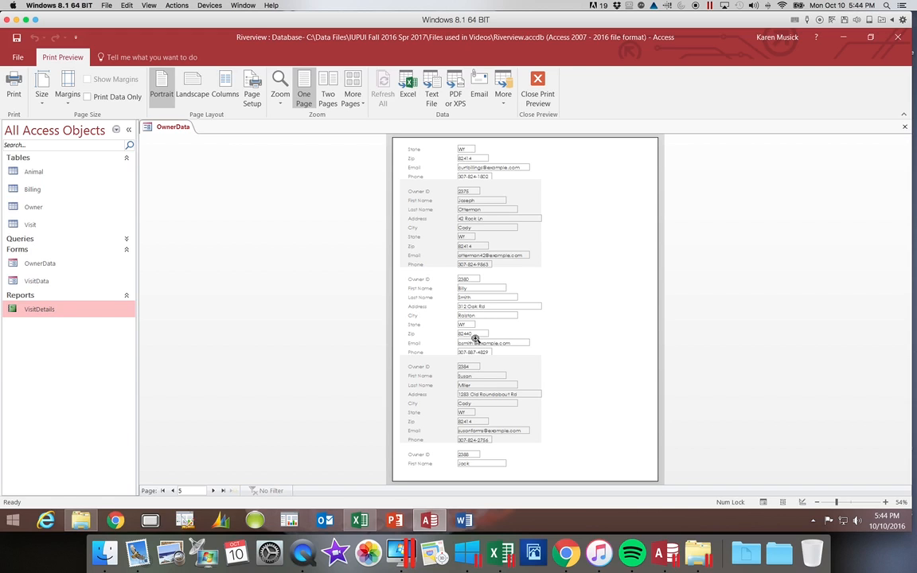
click(547, 99)
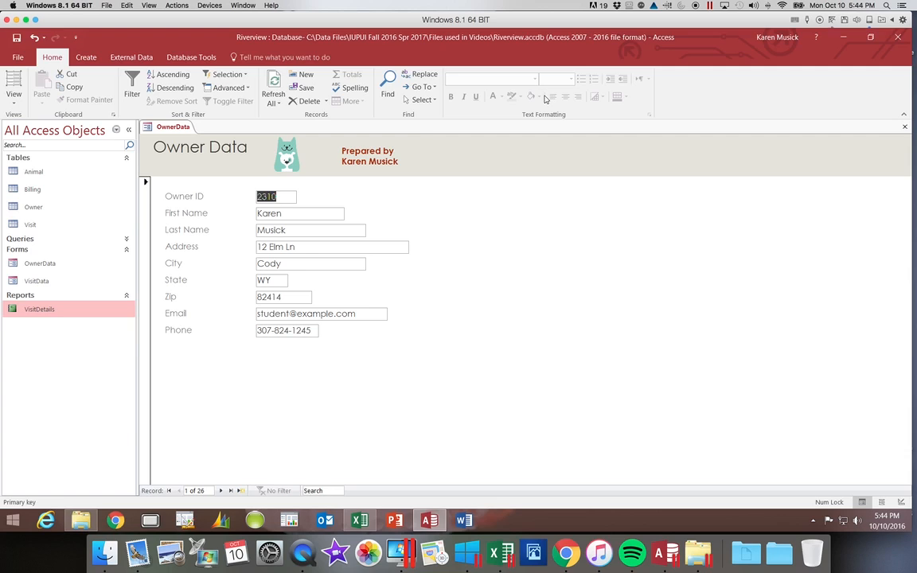
Print only the selected record to the Adobe PDF printer.
click(19, 57)
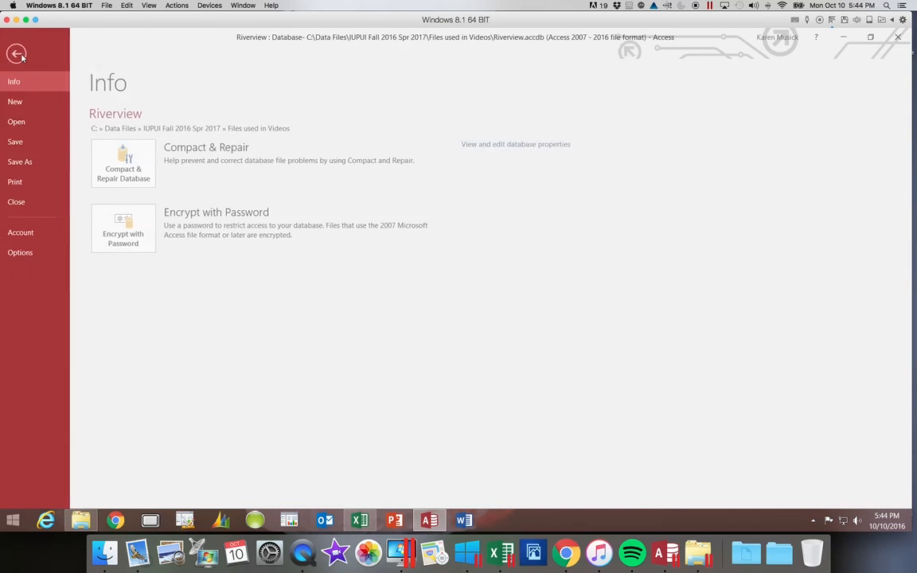
click(29, 185)
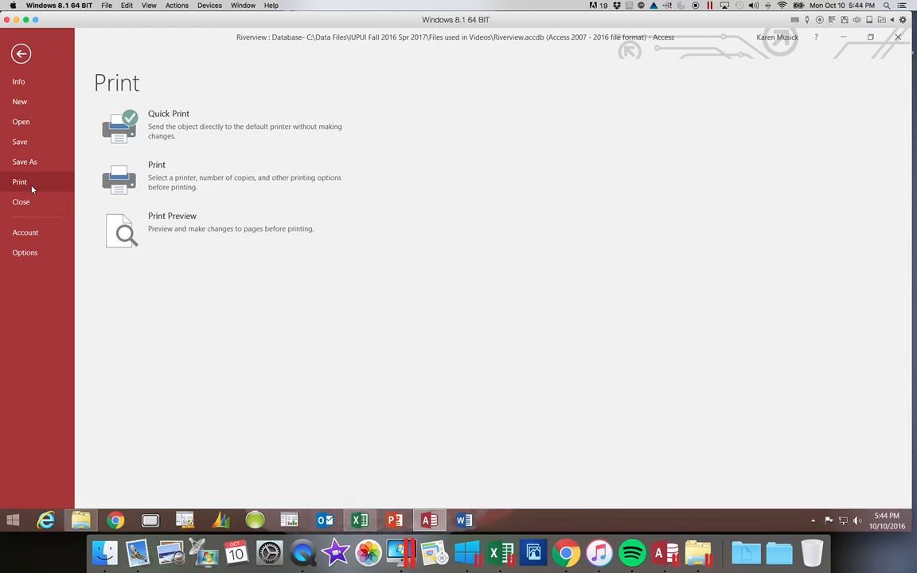
click(112, 181)
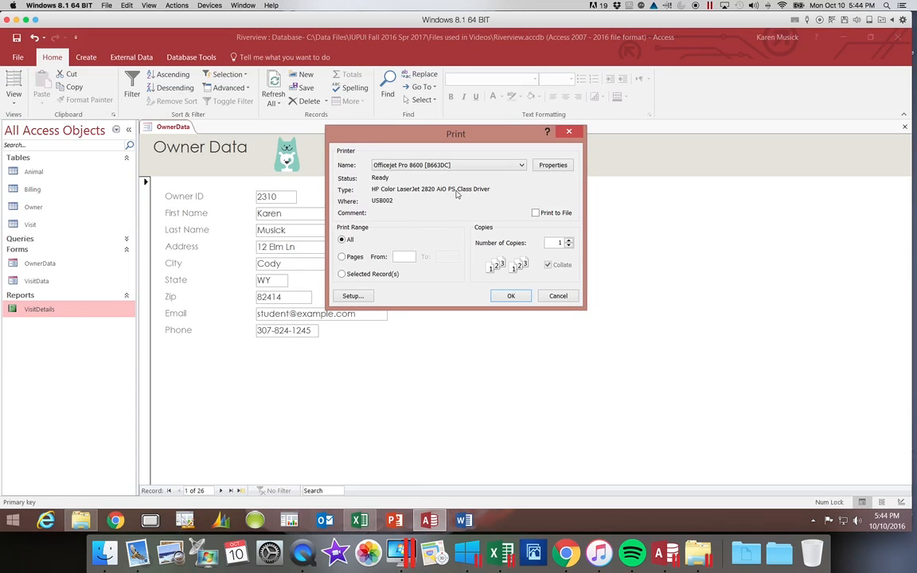
click(342, 274)
click(521, 166)
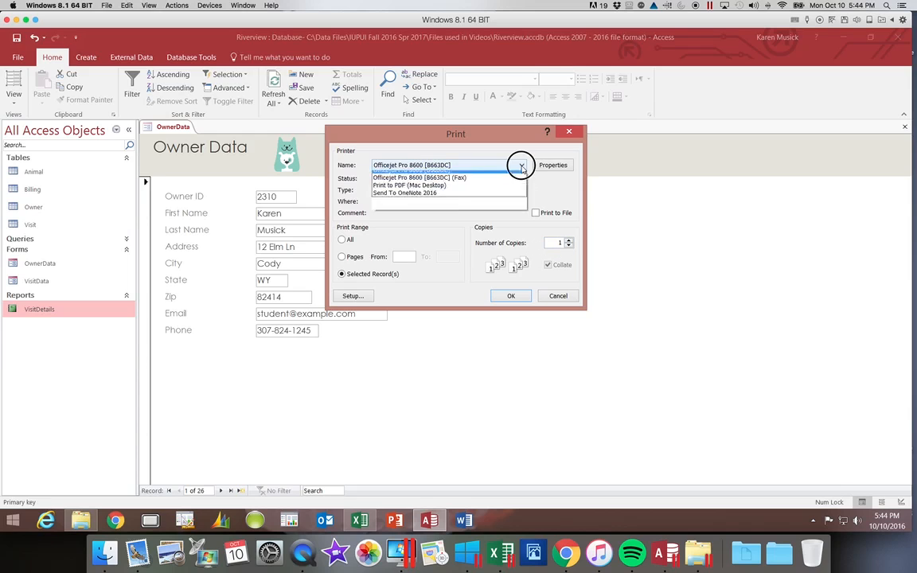
click(506, 178)
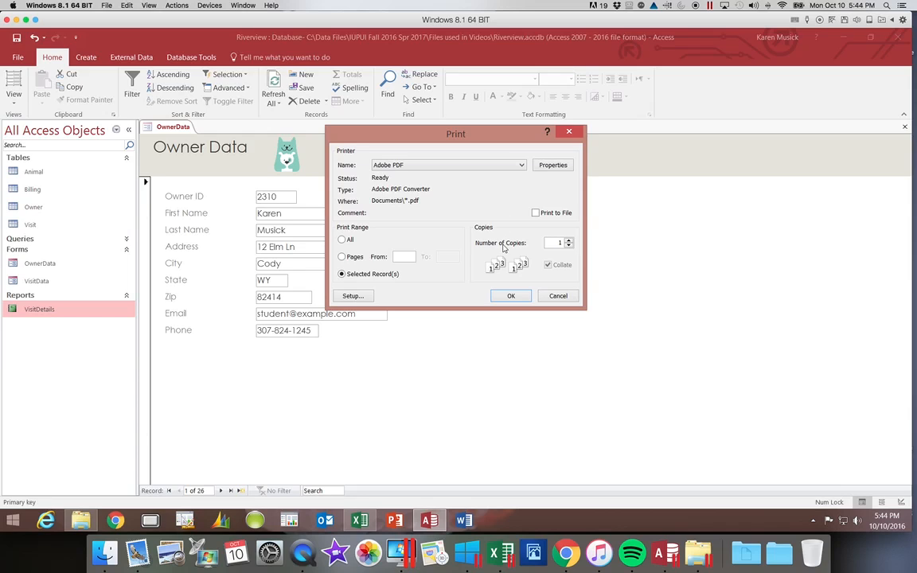
click(516, 297)
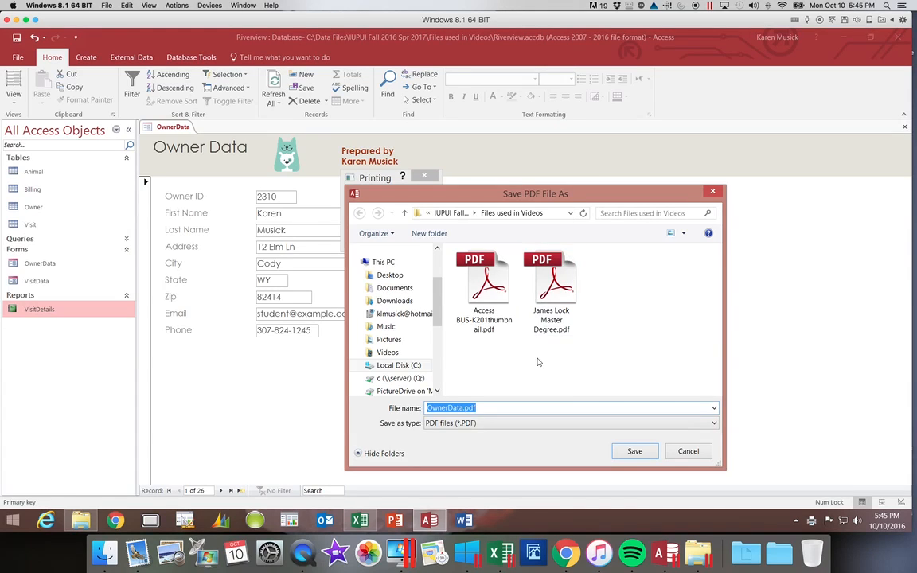
Save the single-record printout as OwnerData.pdf, review it in Acrobat, then close Acrobat.
click(637, 452)
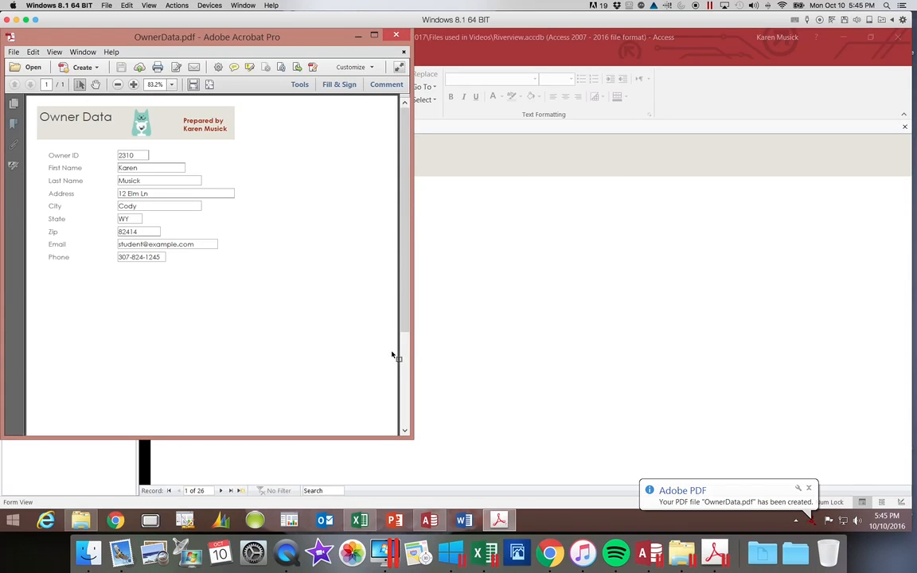
drag(404, 354, 424, 293)
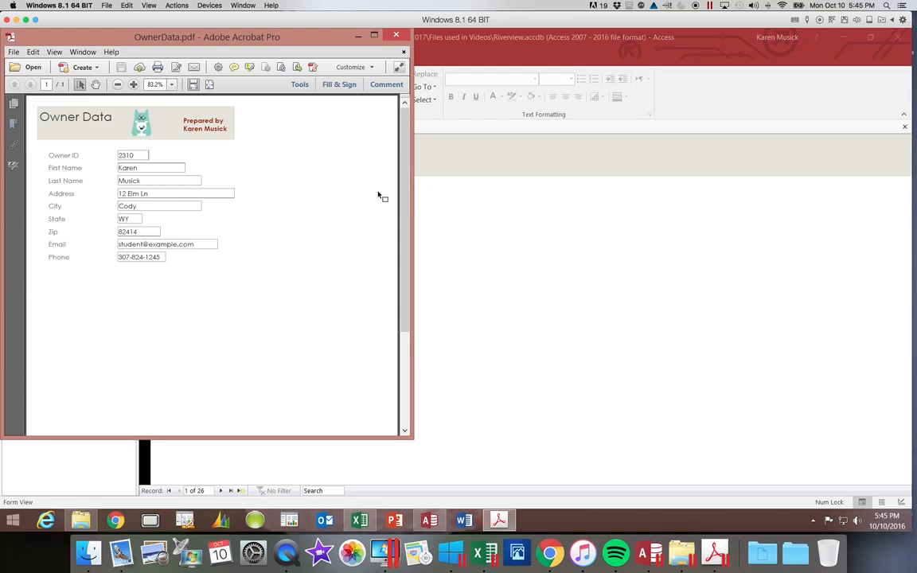
click(398, 36)
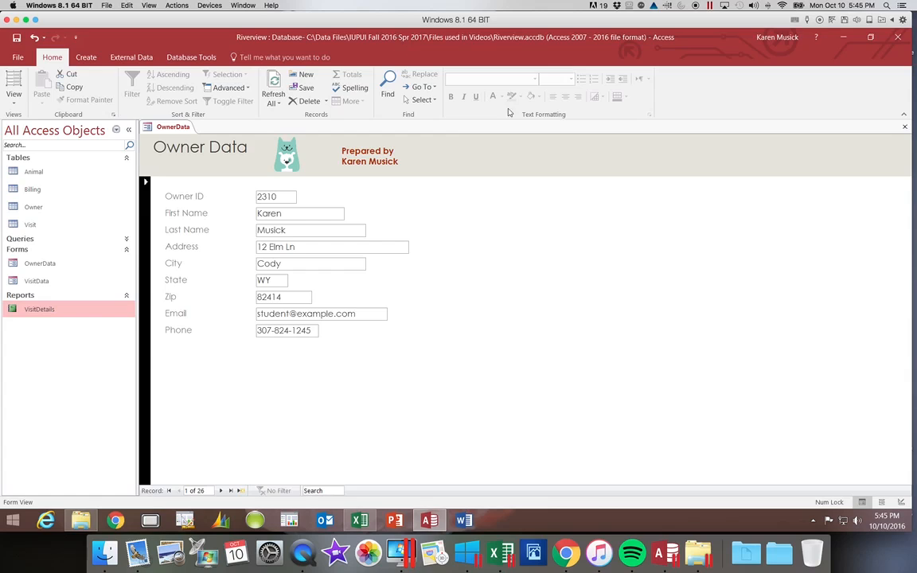
Save the database, then change the first owner's first name ending to 'ole' and tab on to Zip.
click(16, 38)
click(287, 216)
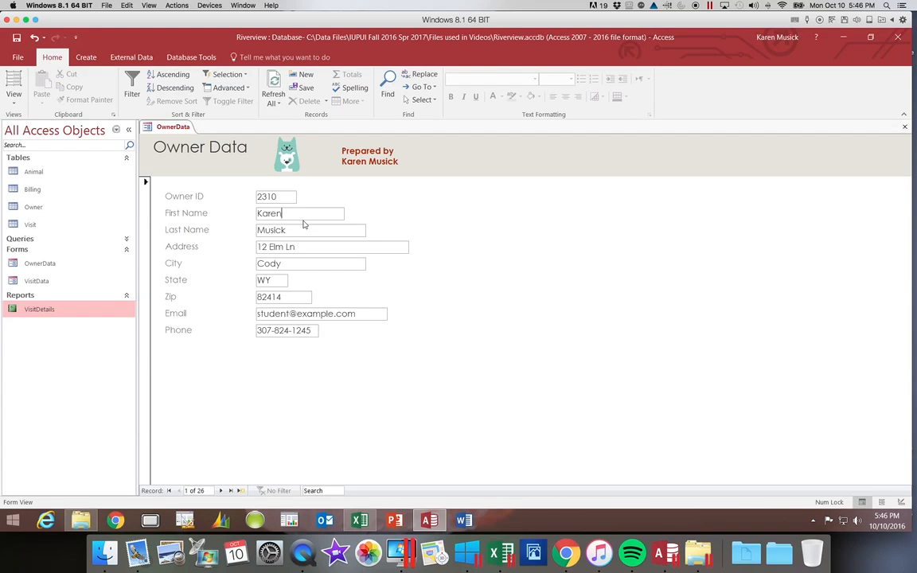
key(BackSpace)
key(BackSpace)
text(ole)
key(Tab)
key(Tab)
key(Tab)
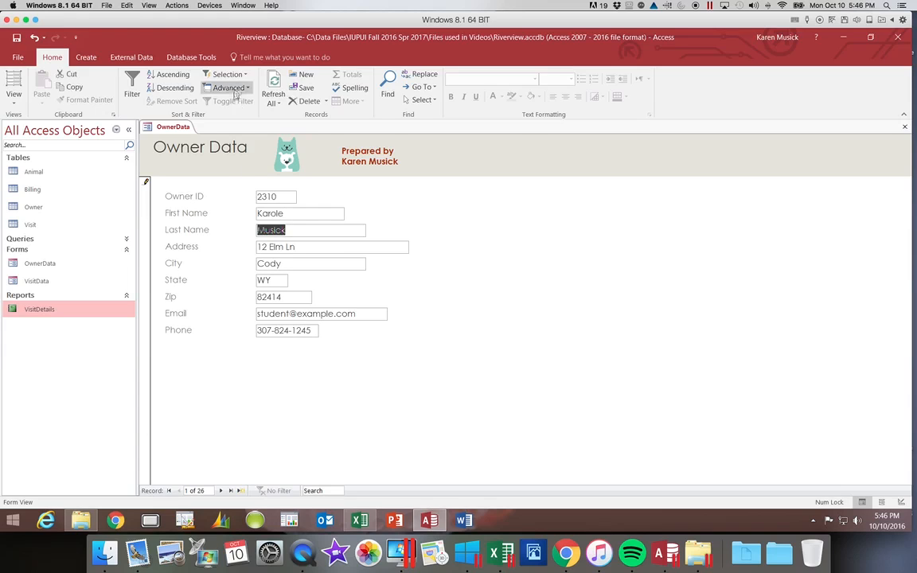
key(Tab)
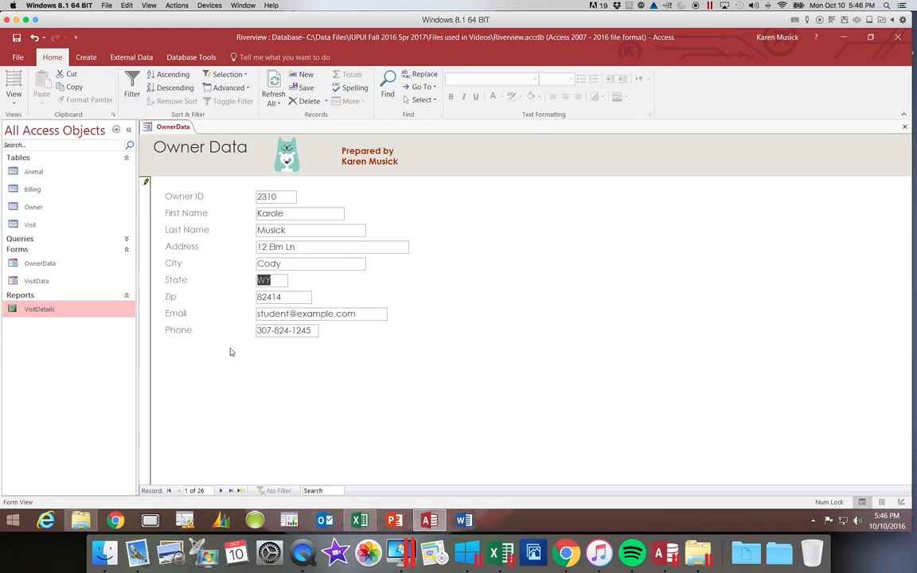
key(Tab)
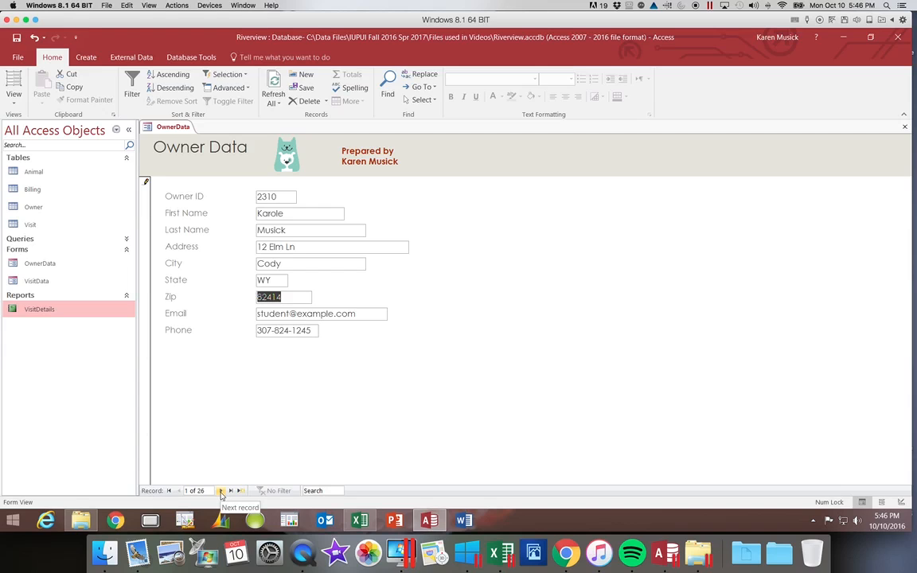
Move to the next record and back to commit the edit, then close the OwnerData form.
click(221, 491)
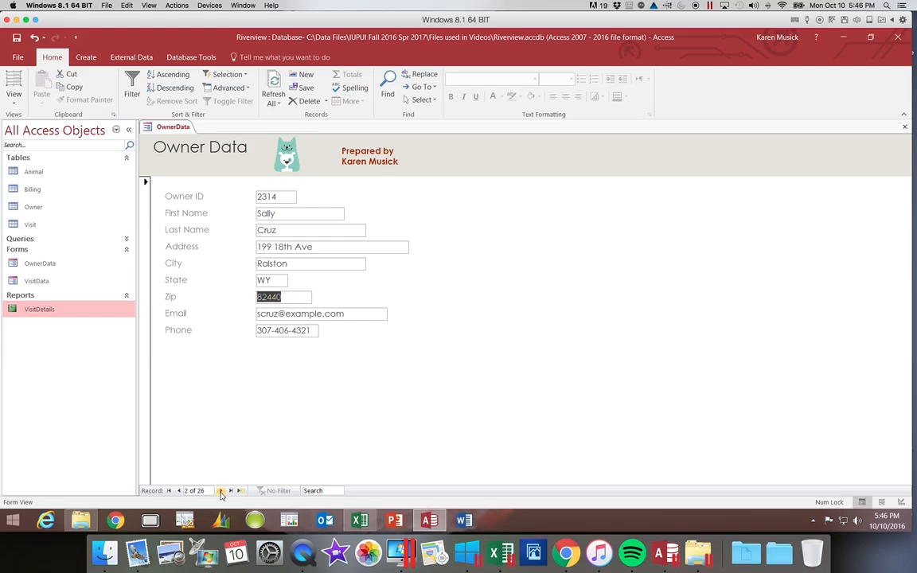
click(178, 491)
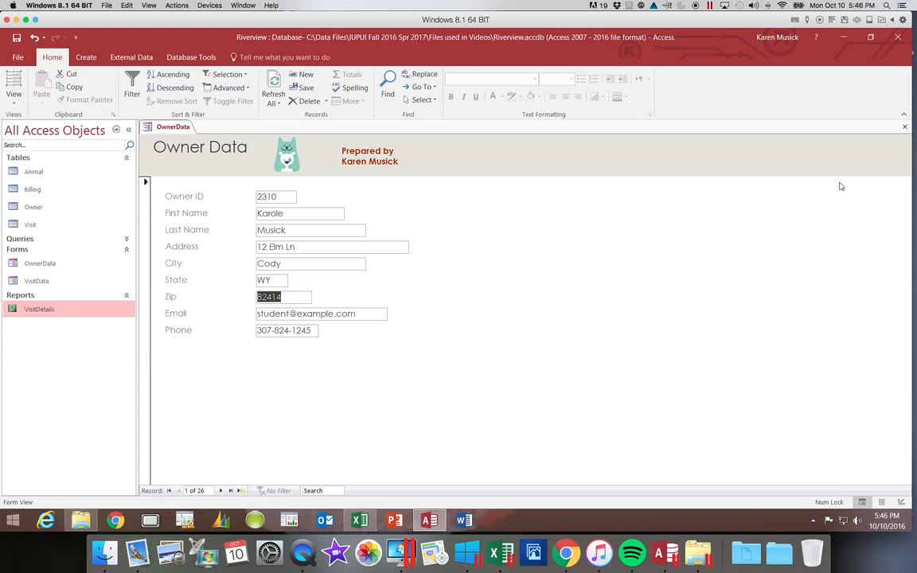
click(904, 126)
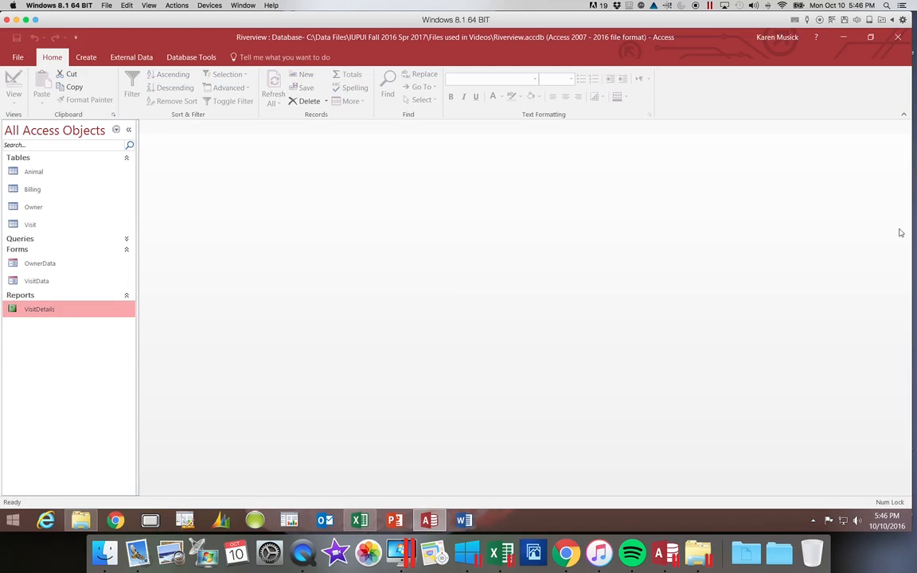